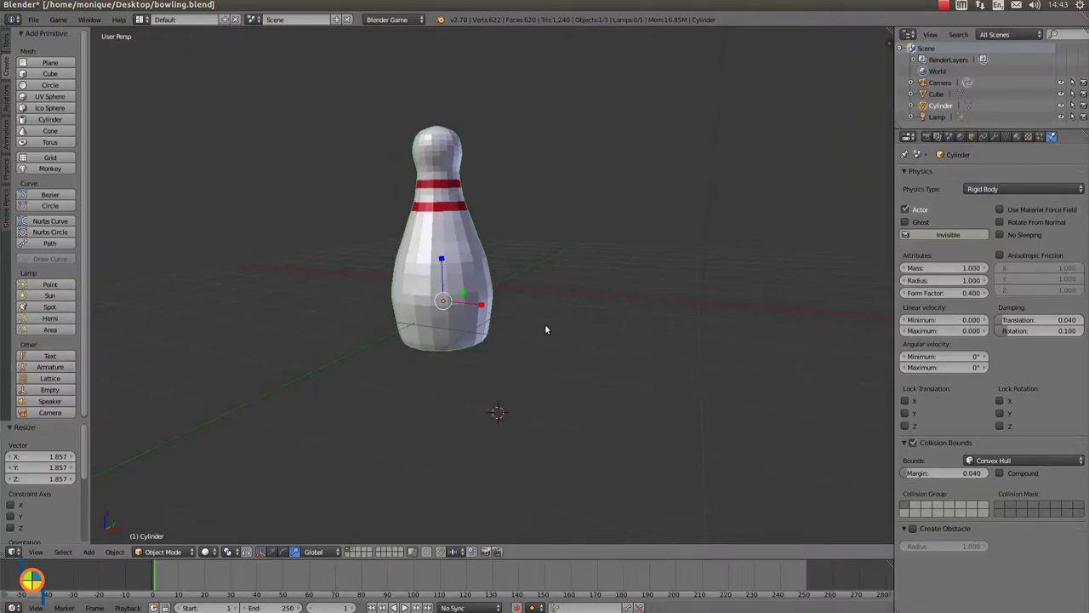
Switch the 3D manipulator from scaling to translate mode.
click(271, 551)
Show the brown lane layer, shrink the bowling pin and raise it vertically.
shift+click(356, 553)
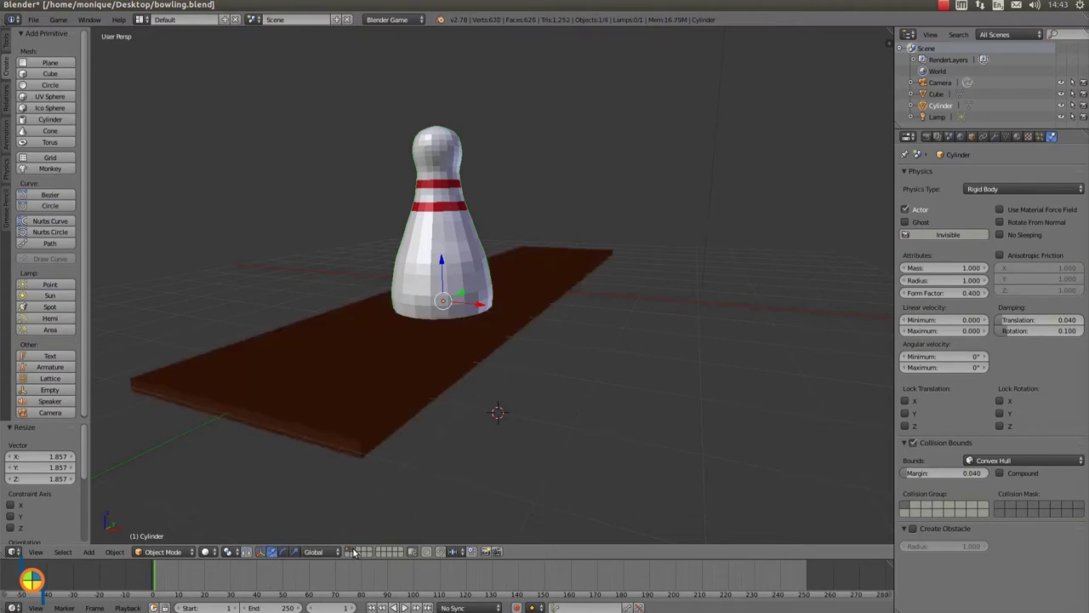
key(s)
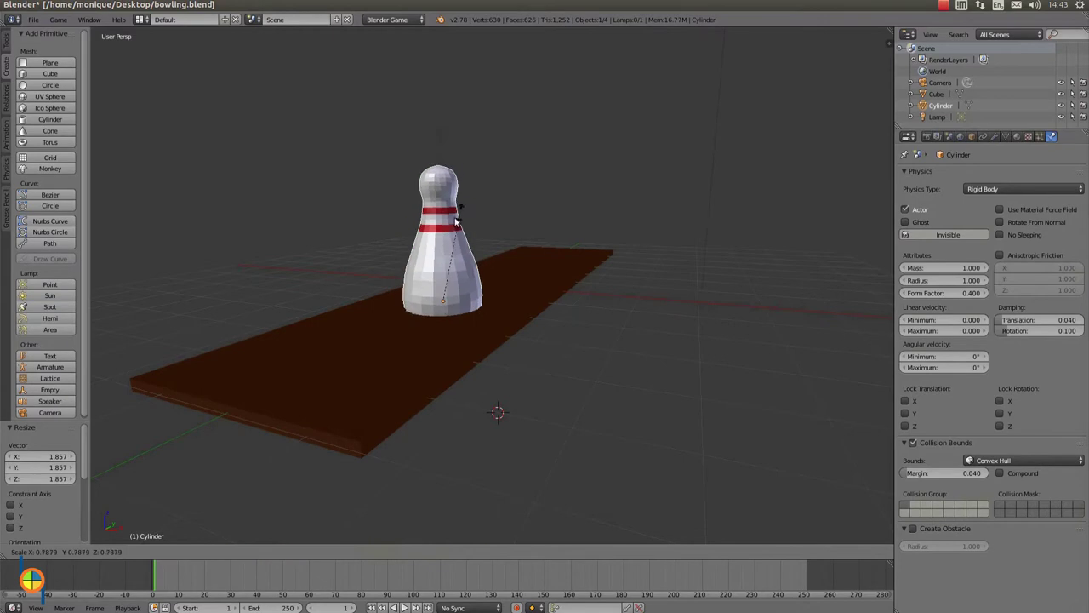
click(419, 285)
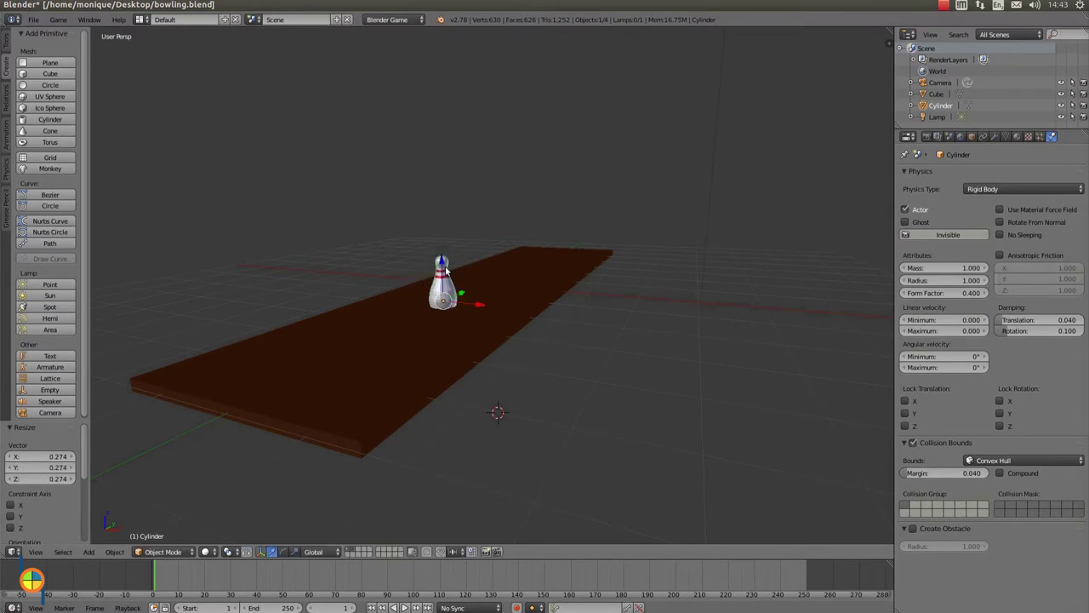
drag(445, 271, 439, 249)
scroll(439, 249, up, 2)
Refine the pin's scale to 0.657, check the lane's transform values, then reselect the pin.
key(s)
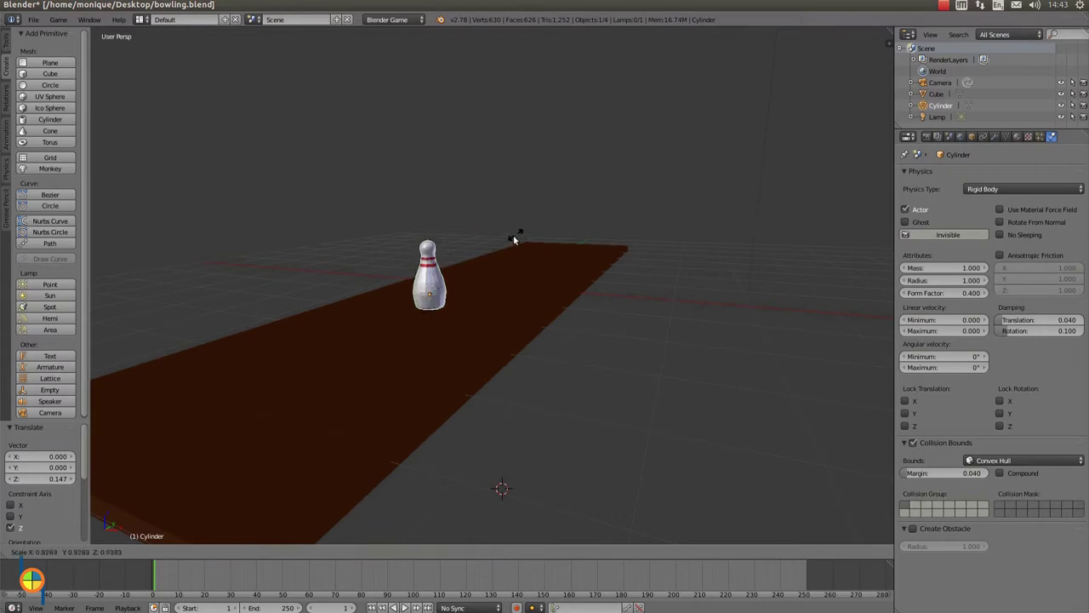
click(474, 280)
mouse_move(474, 280)
middle_down()
mouse_move(459, 272)
mouse_move(468, 280)
mouse_move(430, 297)
mouse_move(399, 290)
middle_up()
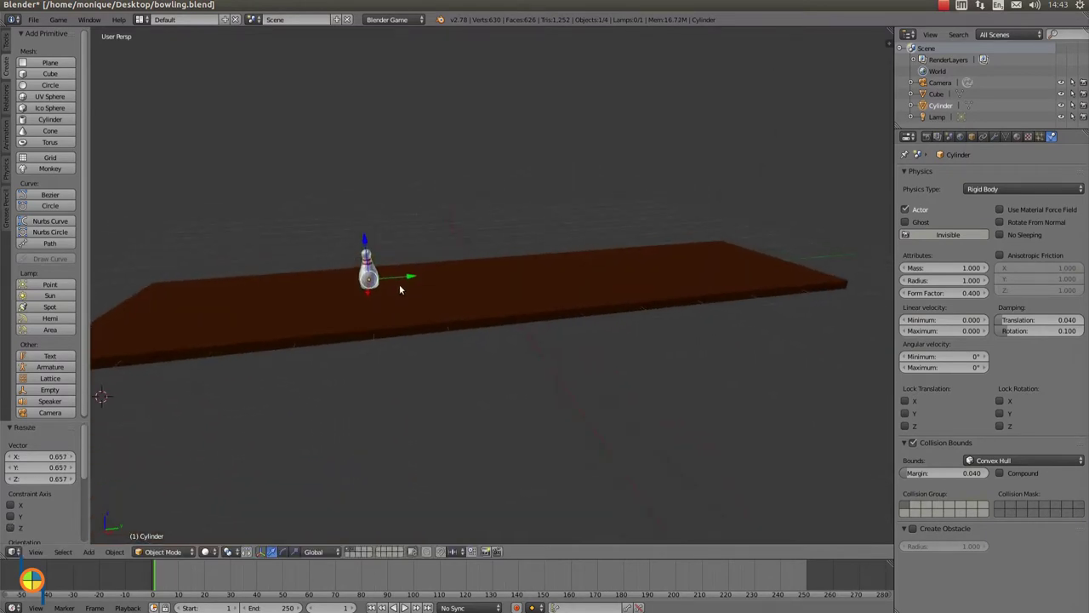
right_click(532, 296)
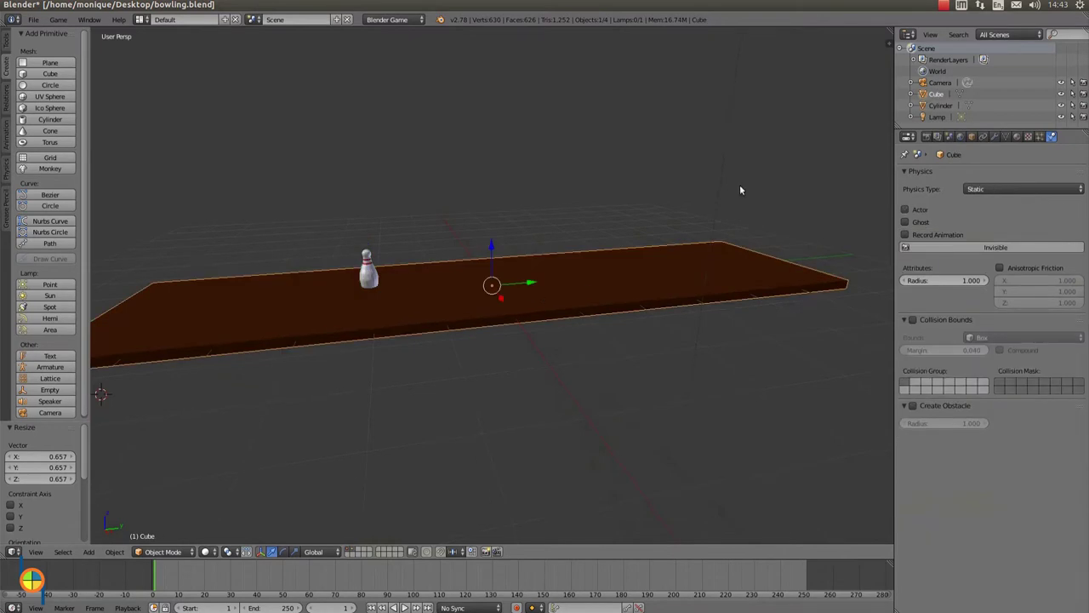
key(n)
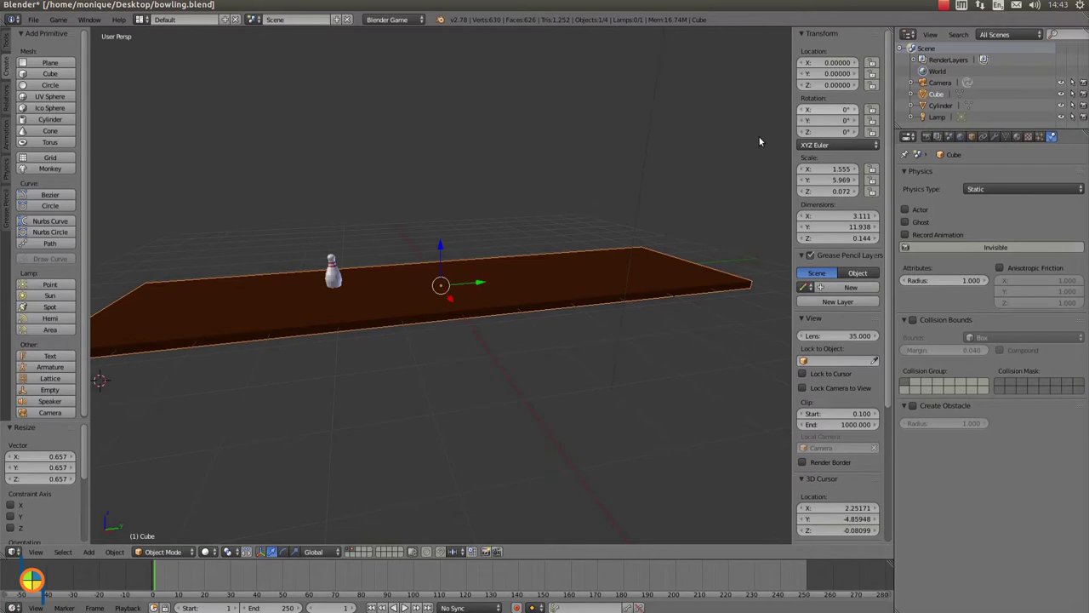
key(n)
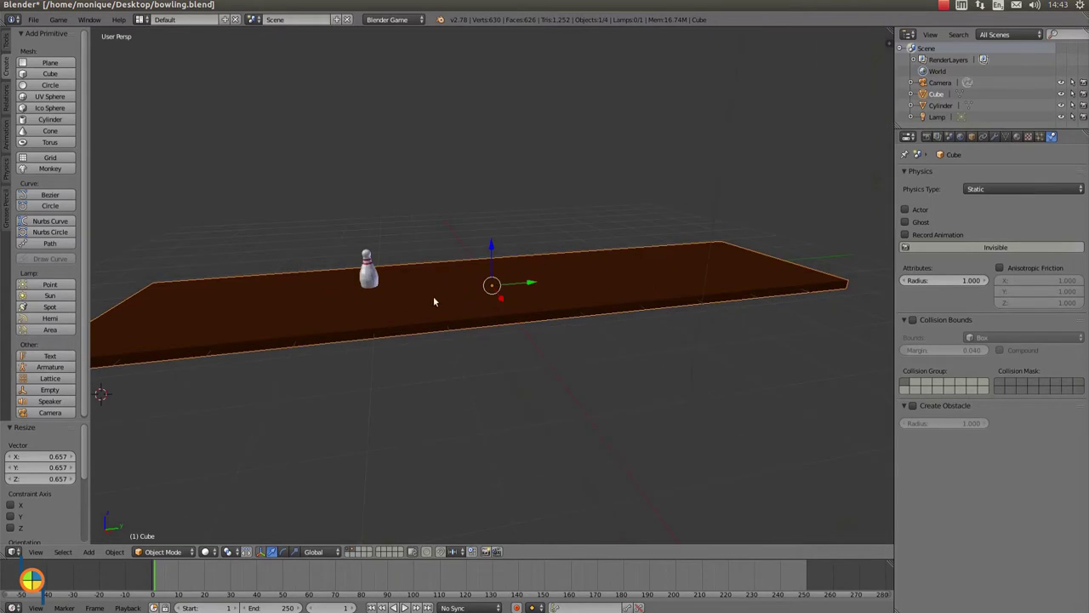
right_click(371, 278)
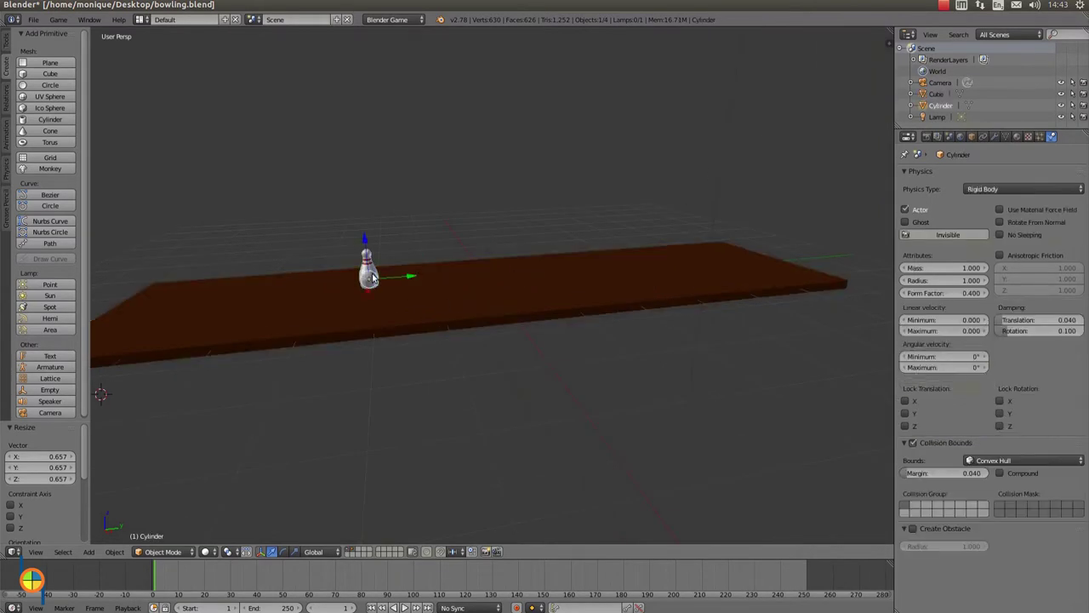
Duplicate the pin repeatedly with Shift+D, placing copies in a row up to five pins.
key(shift+d)
click(405, 277)
key(shift+d)
click(481, 269)
key(shift+d)
click(499, 266)
key(shift+d)
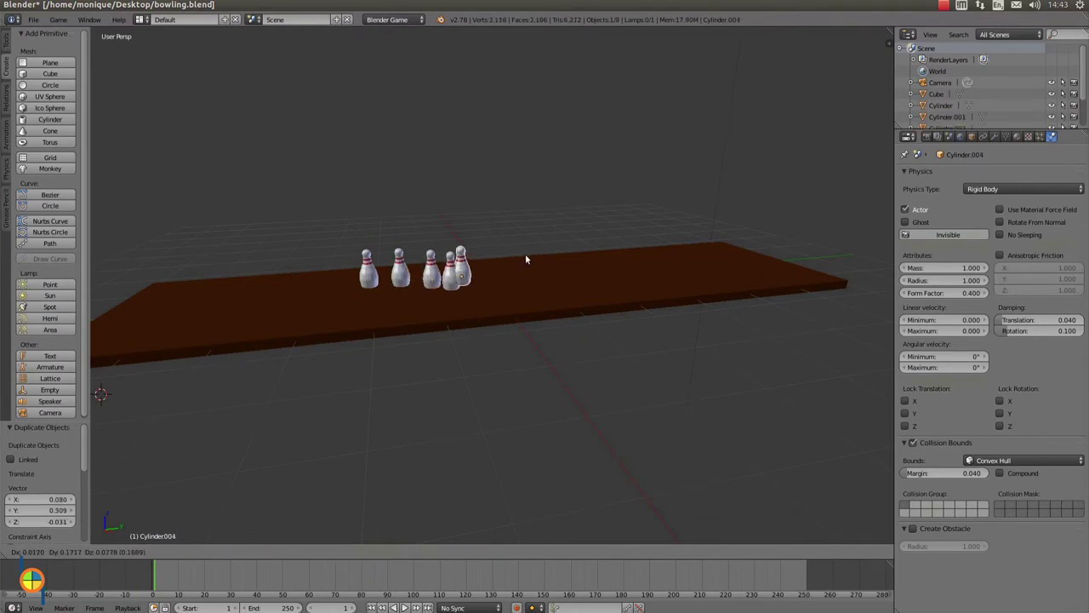
click(536, 259)
Keep duplicating pins along the row until ten pins stand on the lane.
key(shift+d)
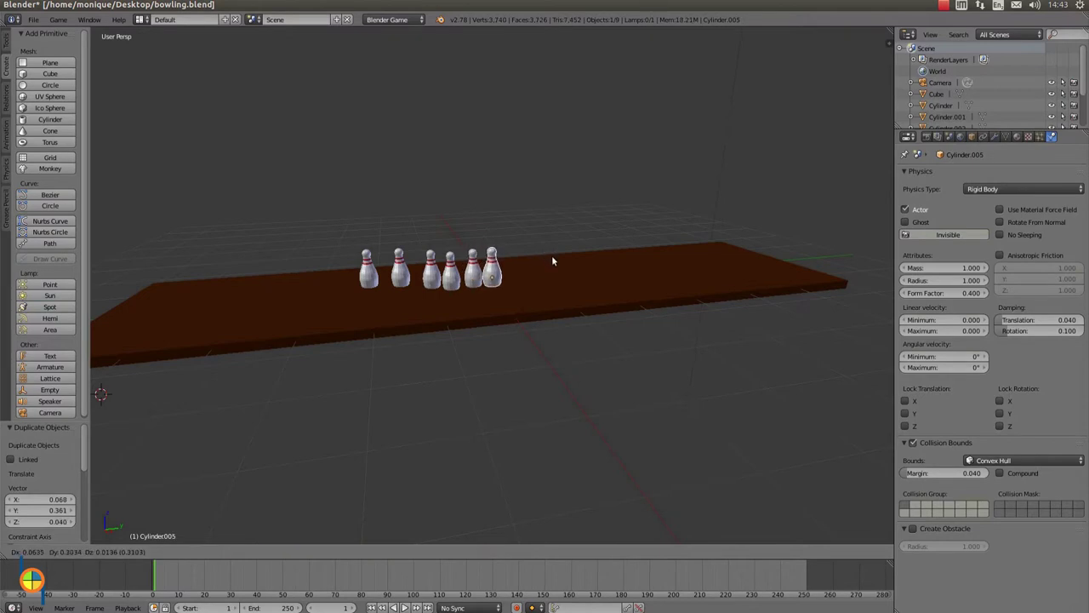
click(581, 256)
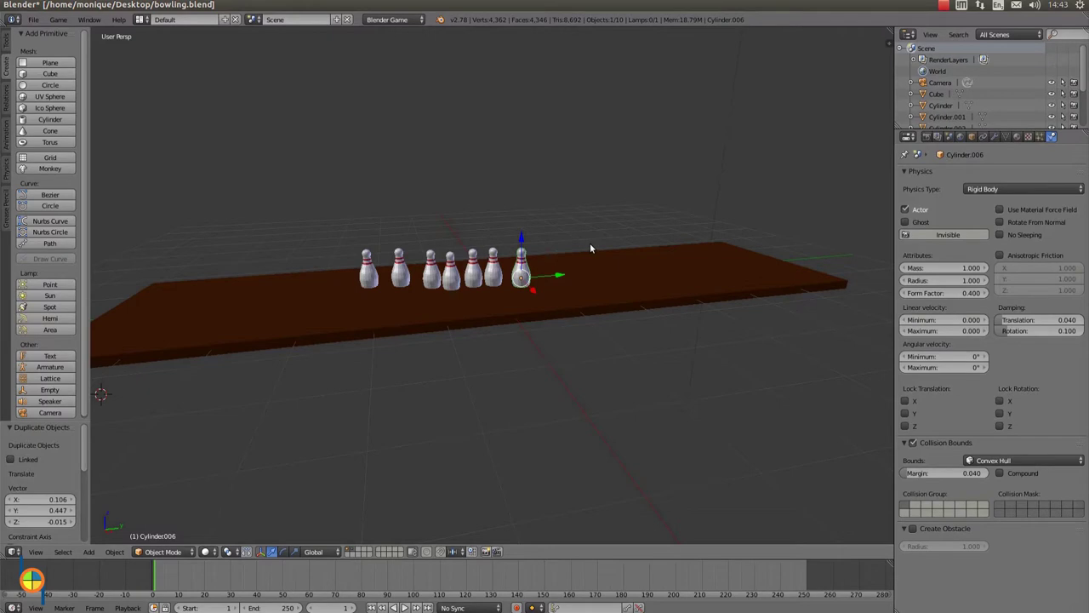
key(shift+d)
click(628, 241)
key(shift+d)
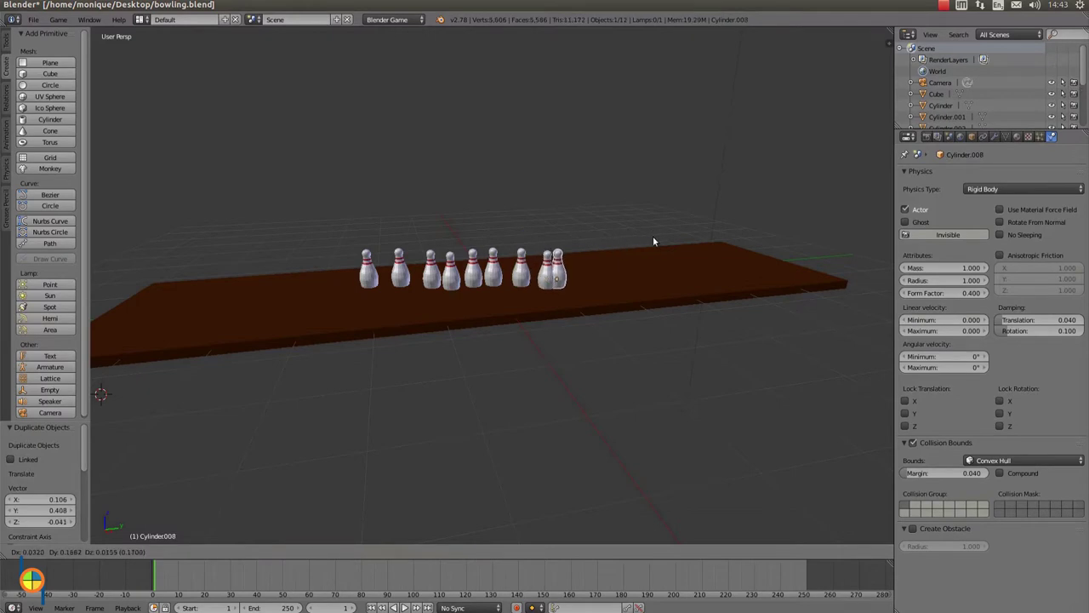
click(665, 236)
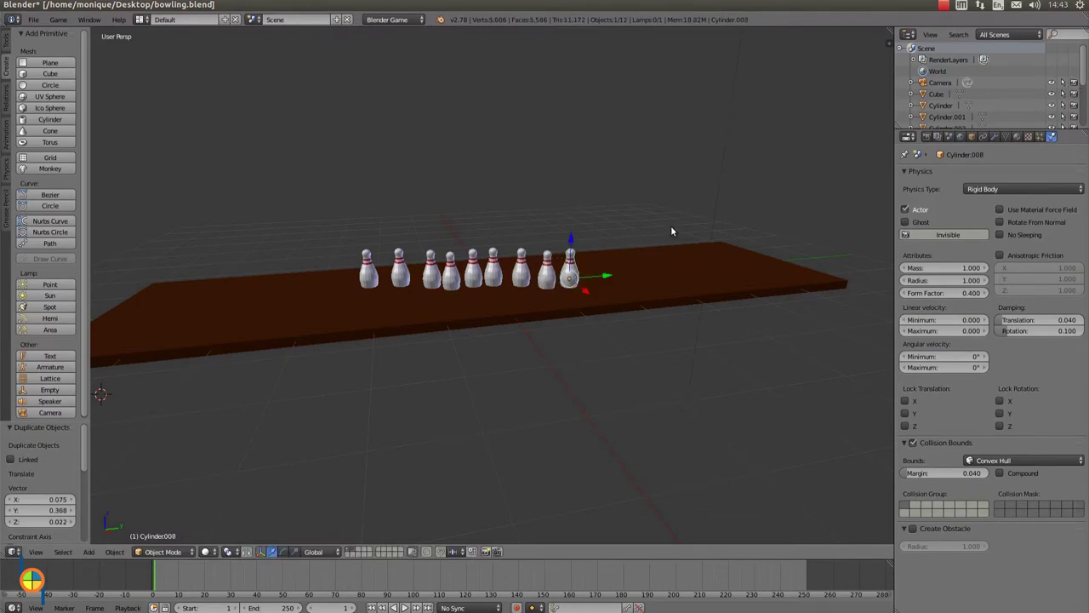
key(shift+d)
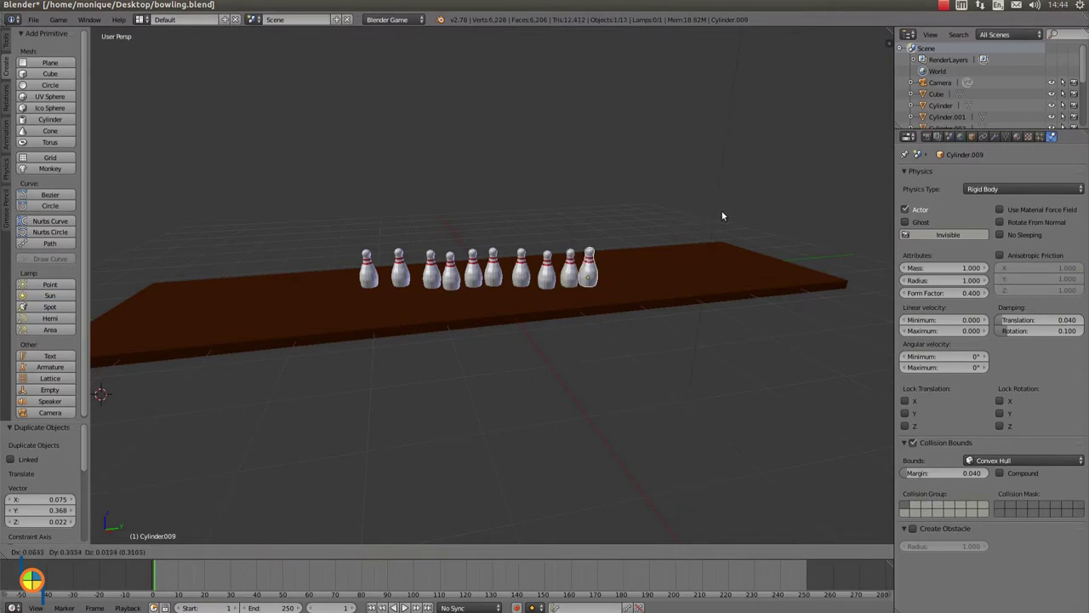
click(679, 279)
mouse_move(677, 285)
middle_down()
mouse_move(506, 276)
mouse_move(531, 264)
middle_up()
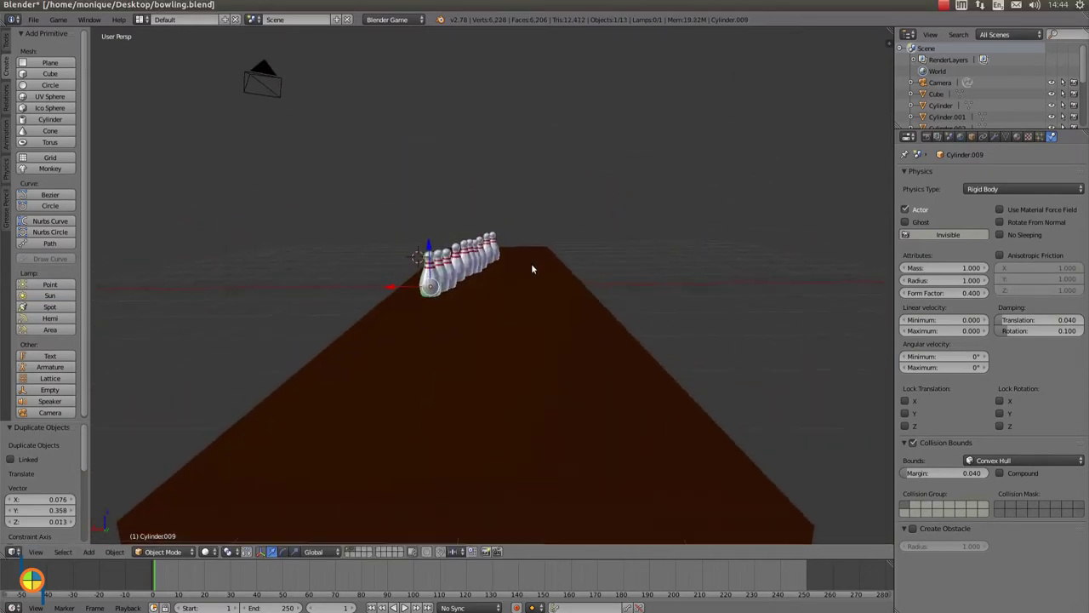
Select pins from the row and move them along Y down the lane.
right_click(461, 260)
middle_drag(458, 276, 425, 294)
shift+right_click(419, 298)
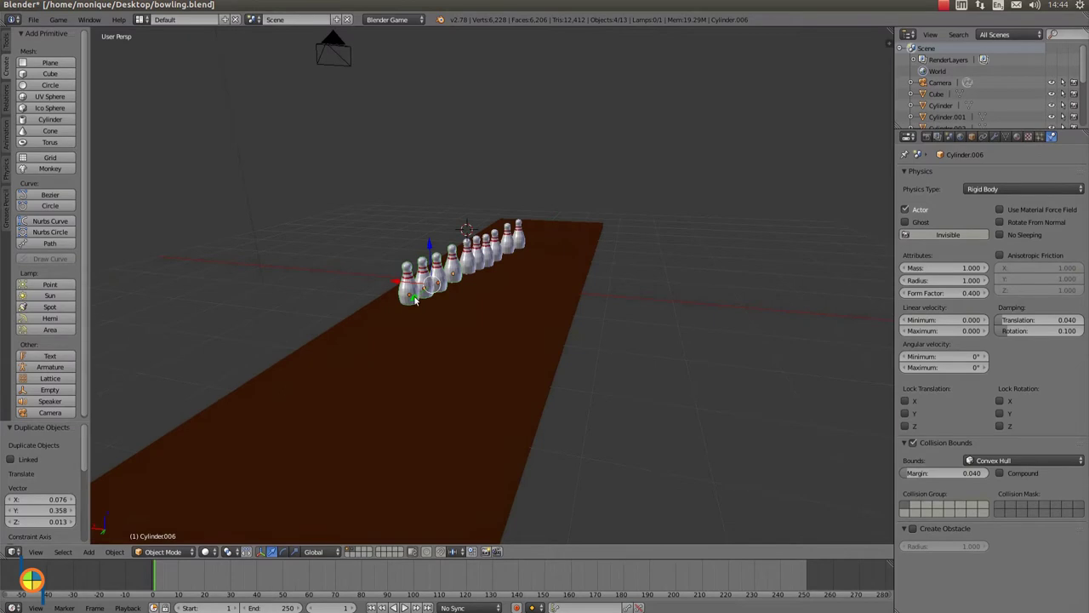
key(g)
key(y)
click(230, 495)
Move the front pin sideways along X, then lower it along Z onto the lane.
middle_drag(316, 442, 352, 418)
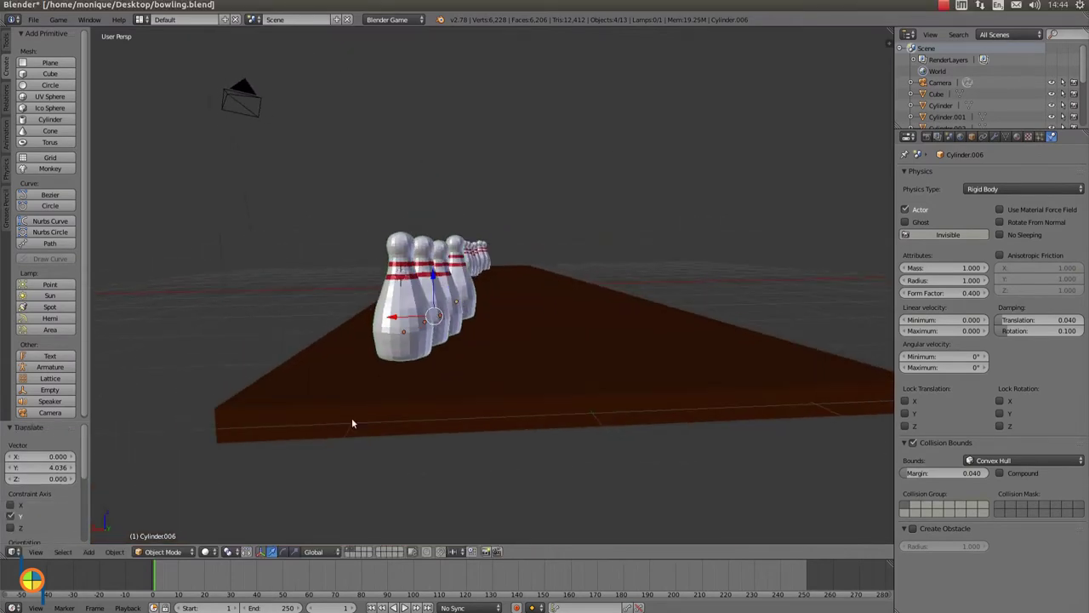
middle_drag(361, 370, 357, 367)
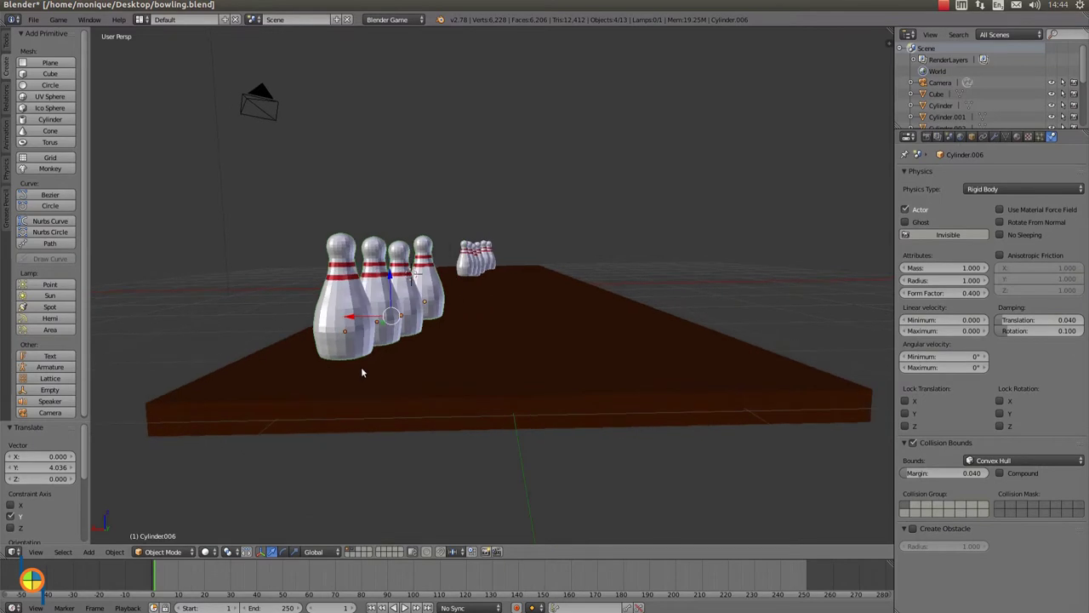
right_click(310, 331)
key(g)
key(x)
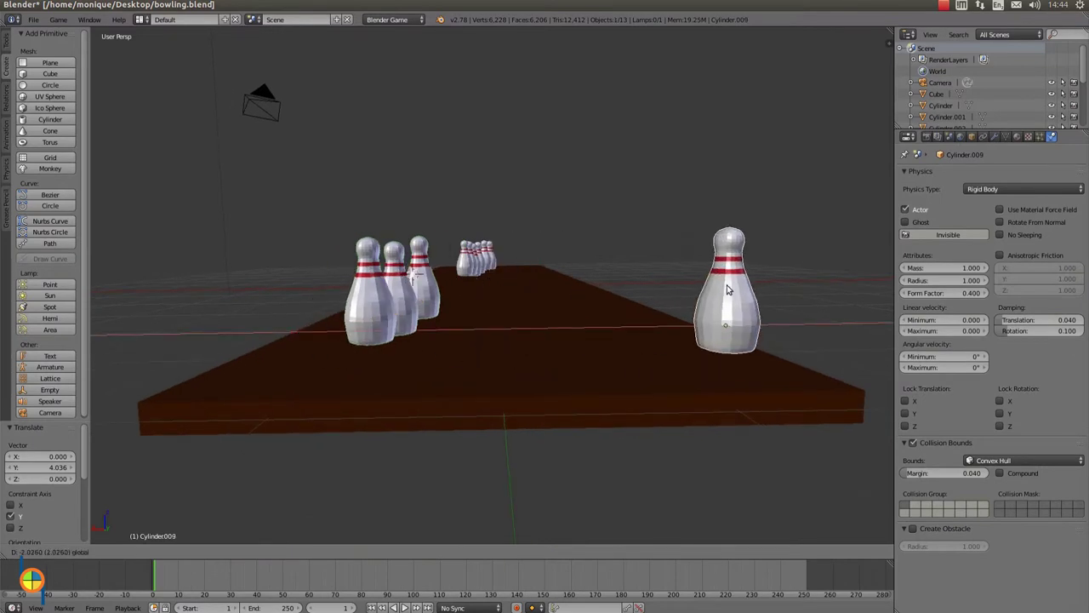
click(731, 303)
key(g)
key(z)
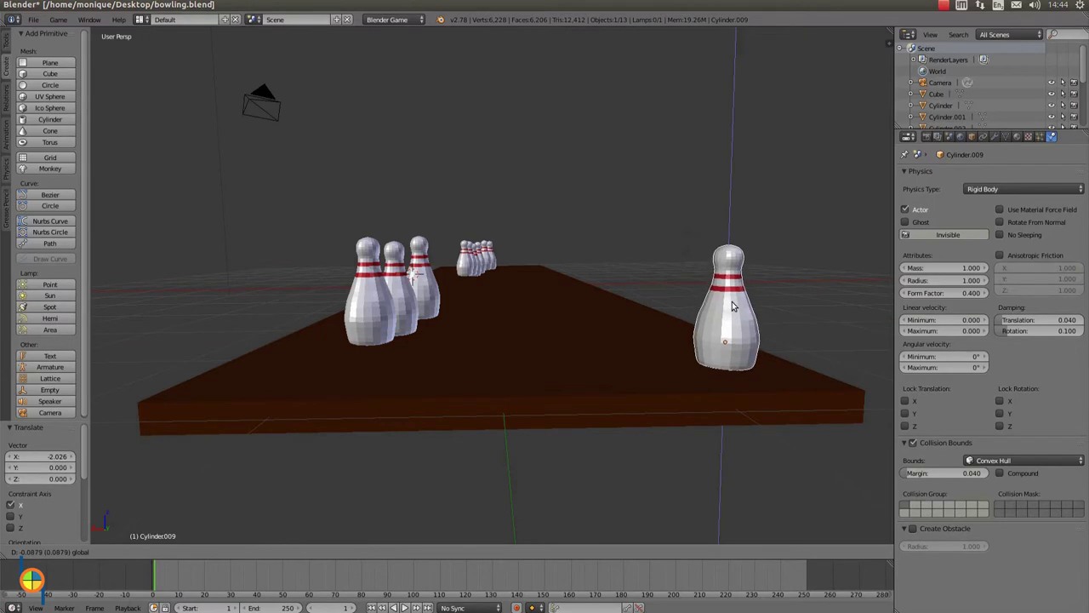
click(694, 358)
Bring the front pin toward the viewer along Y with a small X shift and slight lowering.
middle_drag(672, 369, 513, 396)
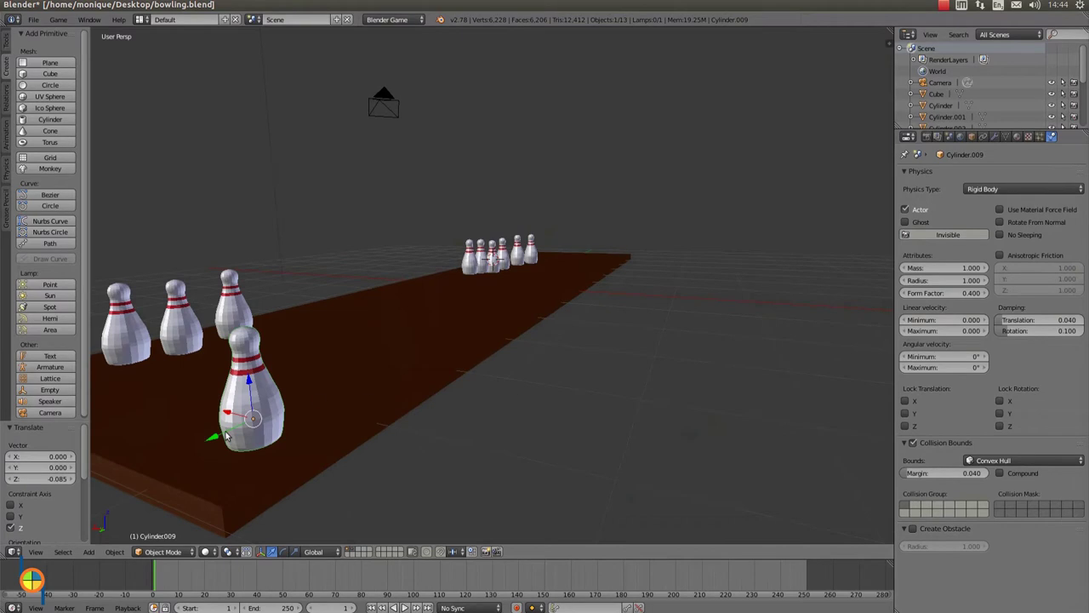
key(g)
key(y)
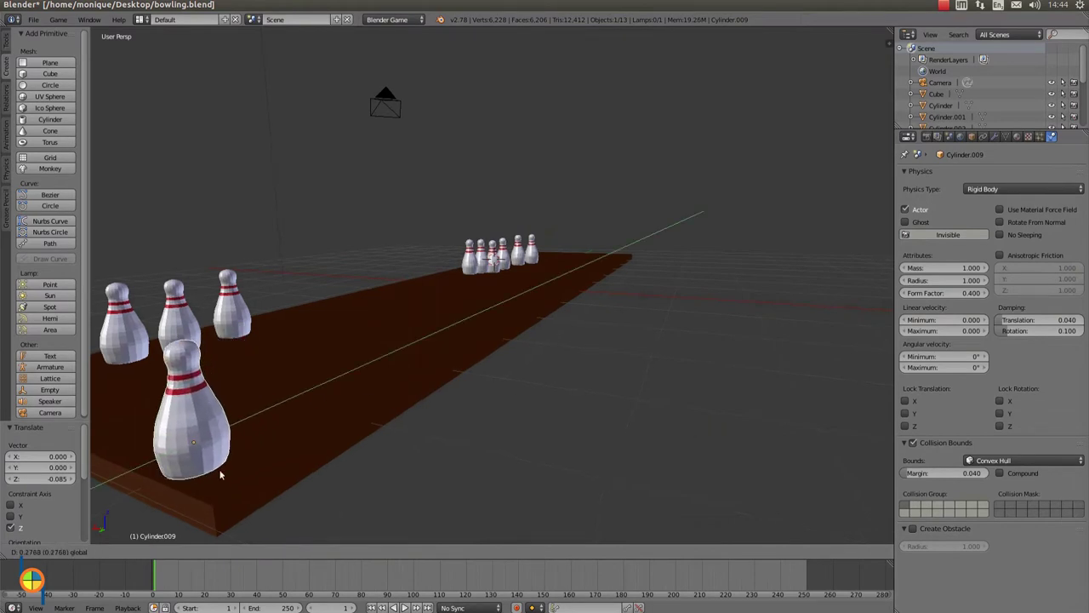
click(188, 439)
key(g)
key(x)
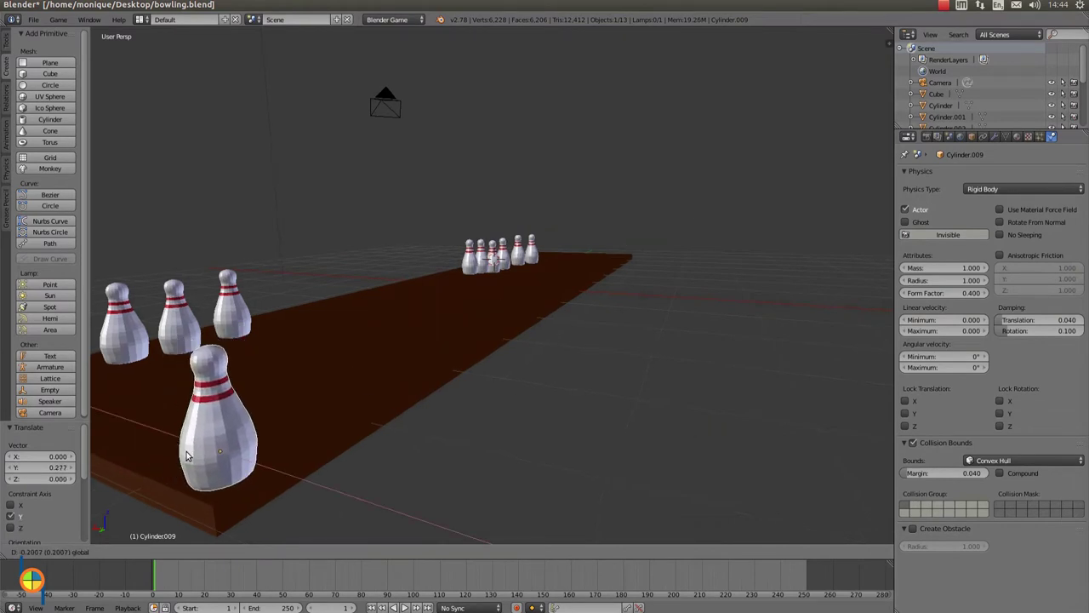
click(227, 470)
middle_drag(227, 471, 277, 459)
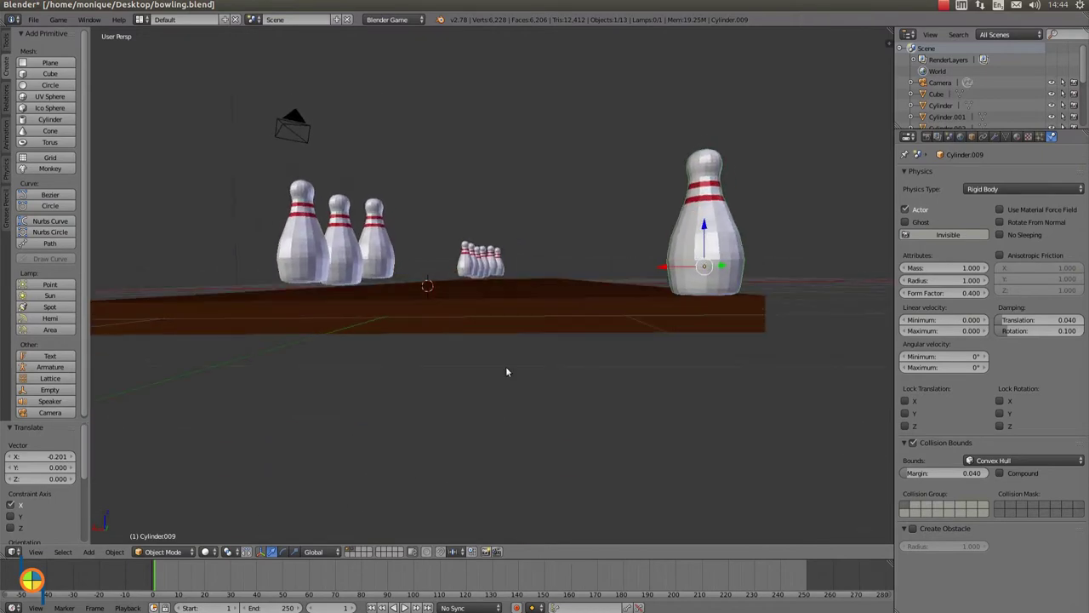
drag(704, 227, 704, 230)
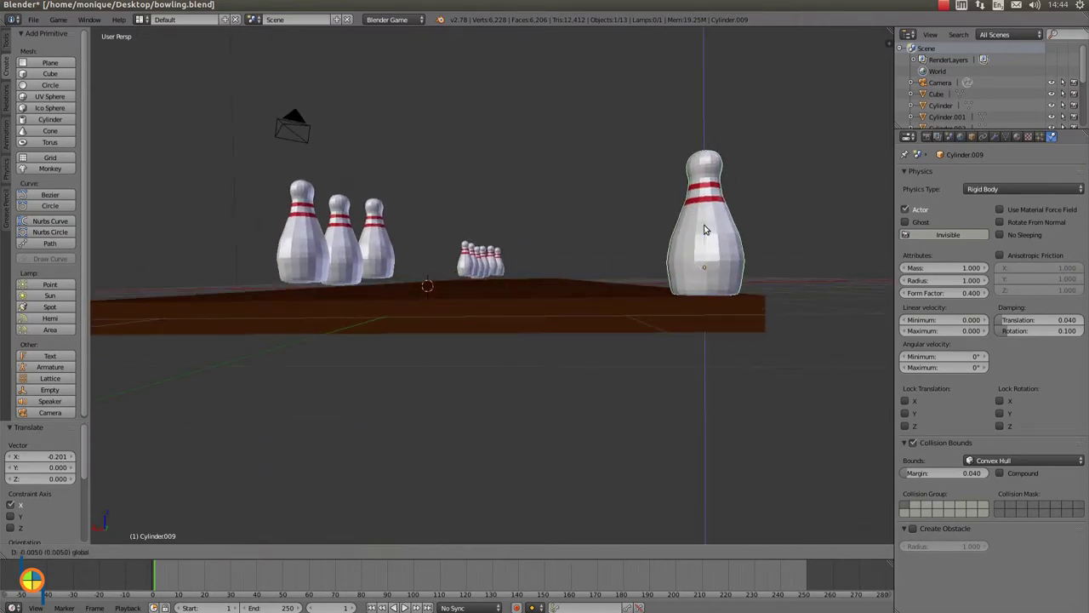
Slide the near right pin slightly sideways across the lane.
middle_drag(704, 230, 687, 267)
key(KP_8)
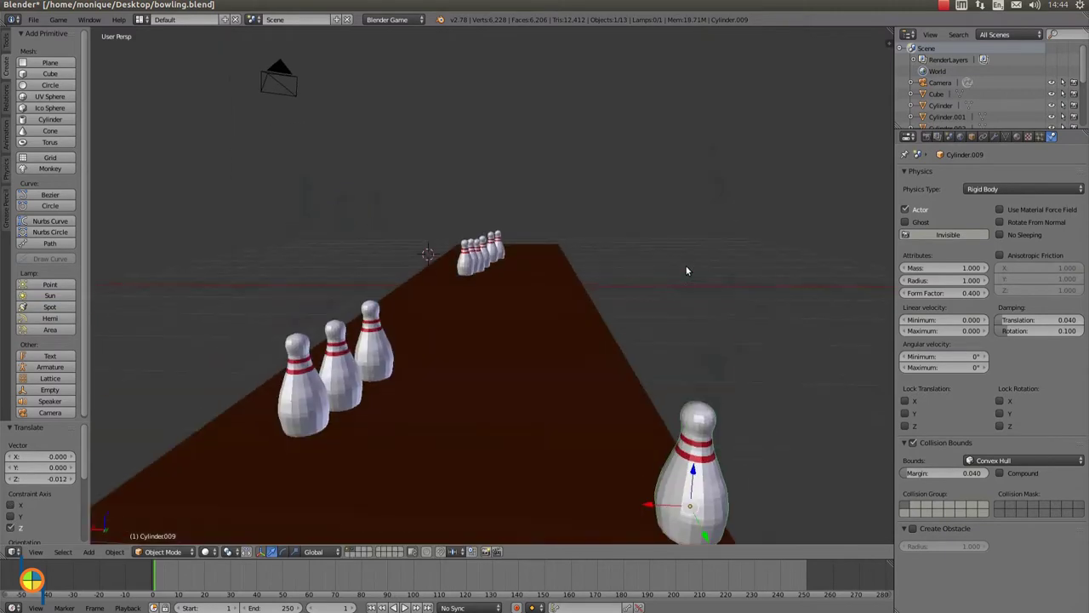
key(KP_2)
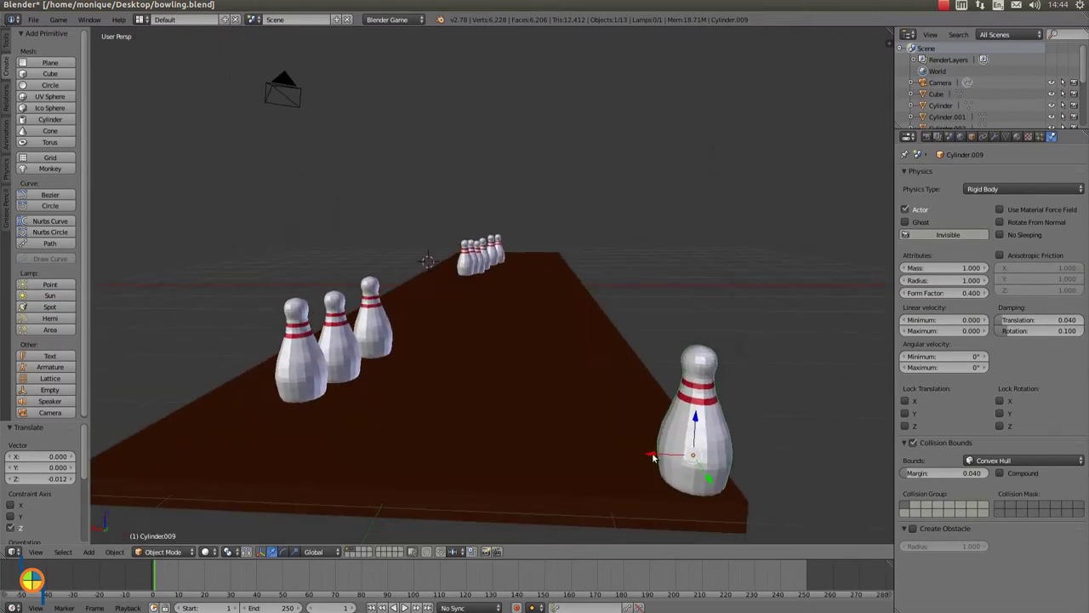
drag(653, 458, 643, 458)
click(633, 424)
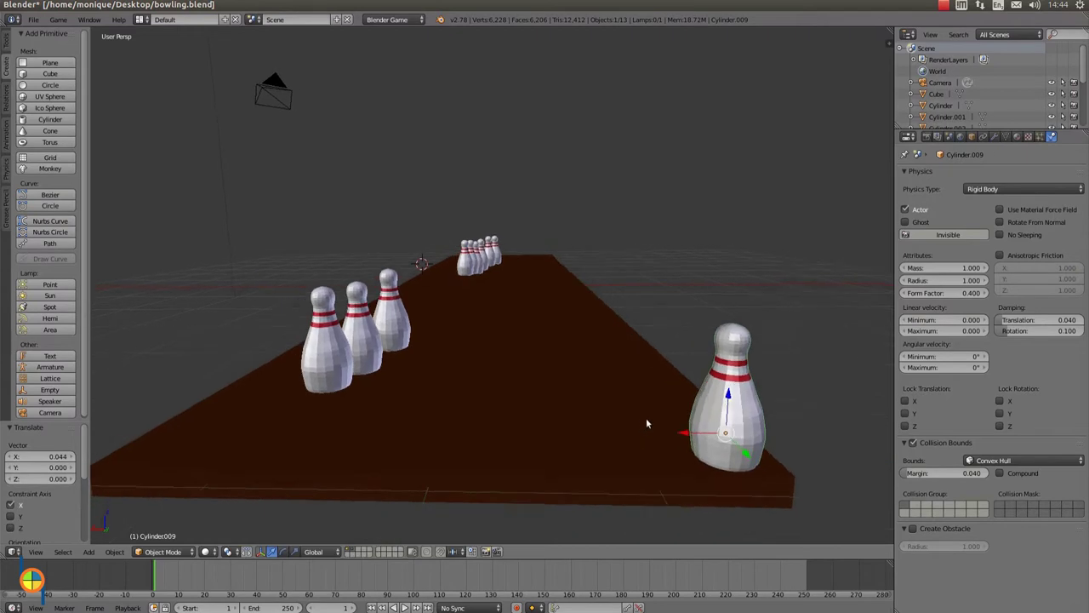
key(KP_2)
key(KP_2)
right_click(385, 281)
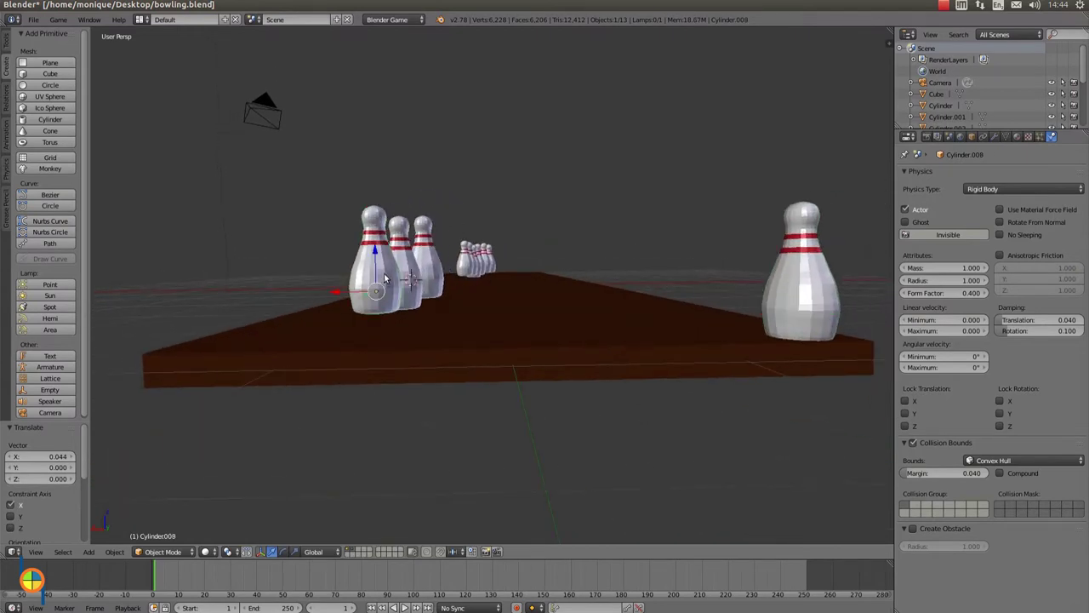
Move pin Cylinder.008 toward the camera along Y, sideways, and adjust its height.
key(g)
key(y)
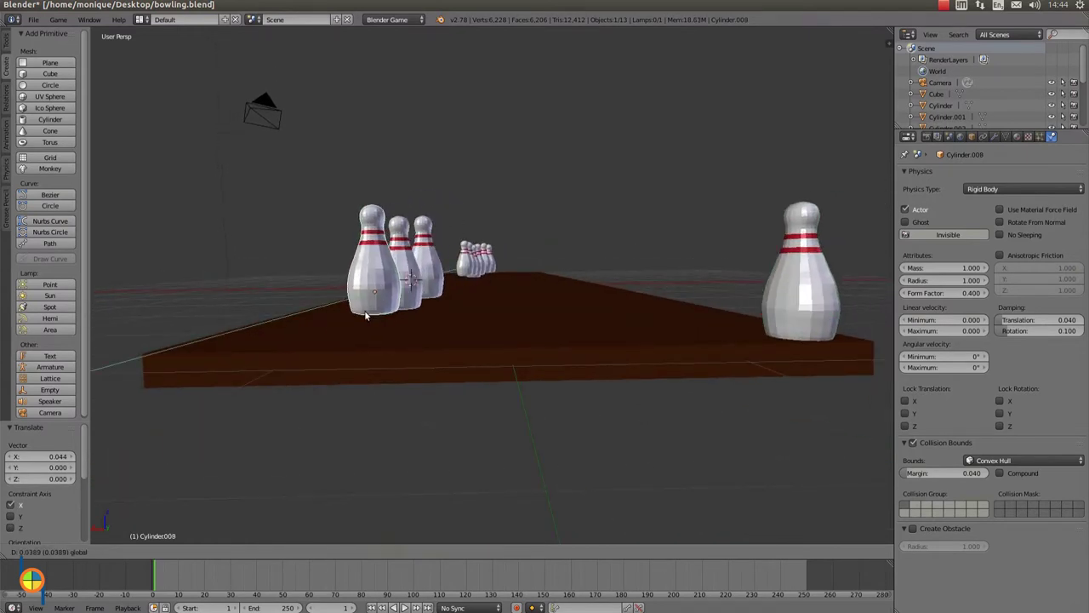
click(214, 378)
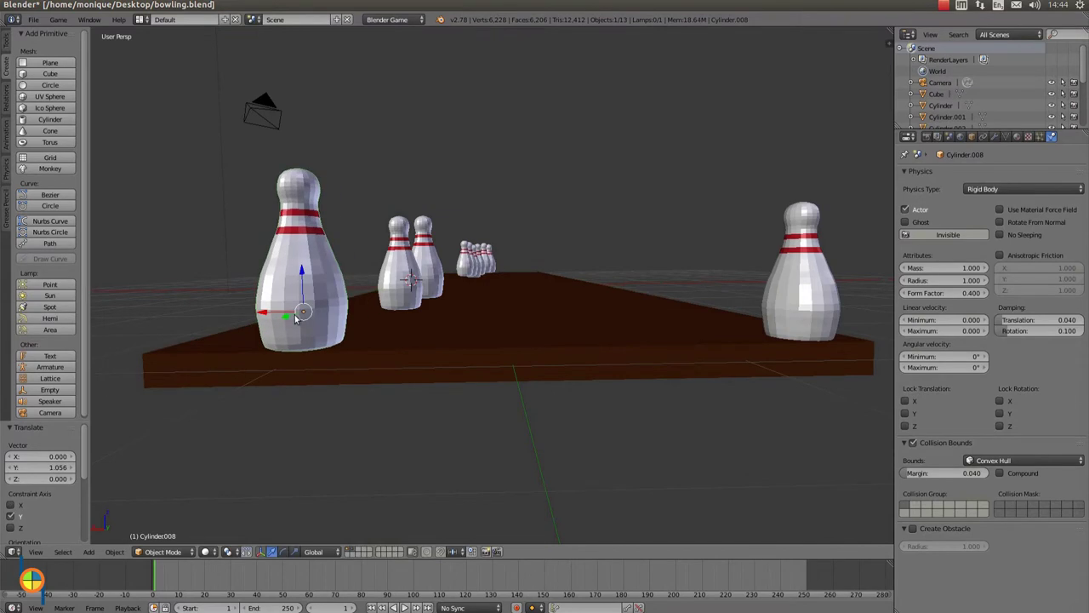
key(g)
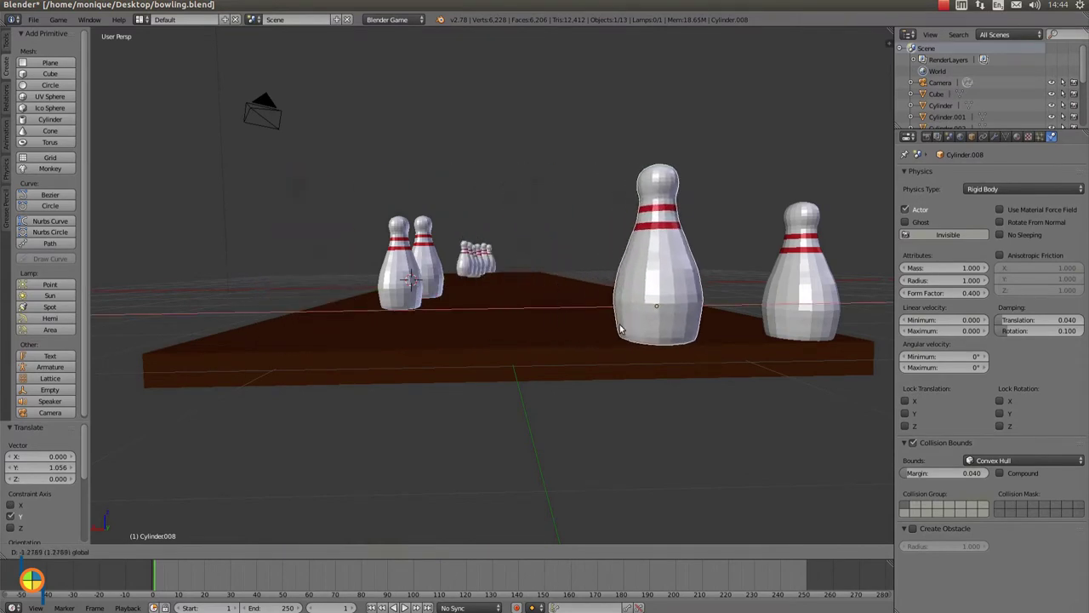
click(620, 344)
middle_drag(620, 345, 652, 370)
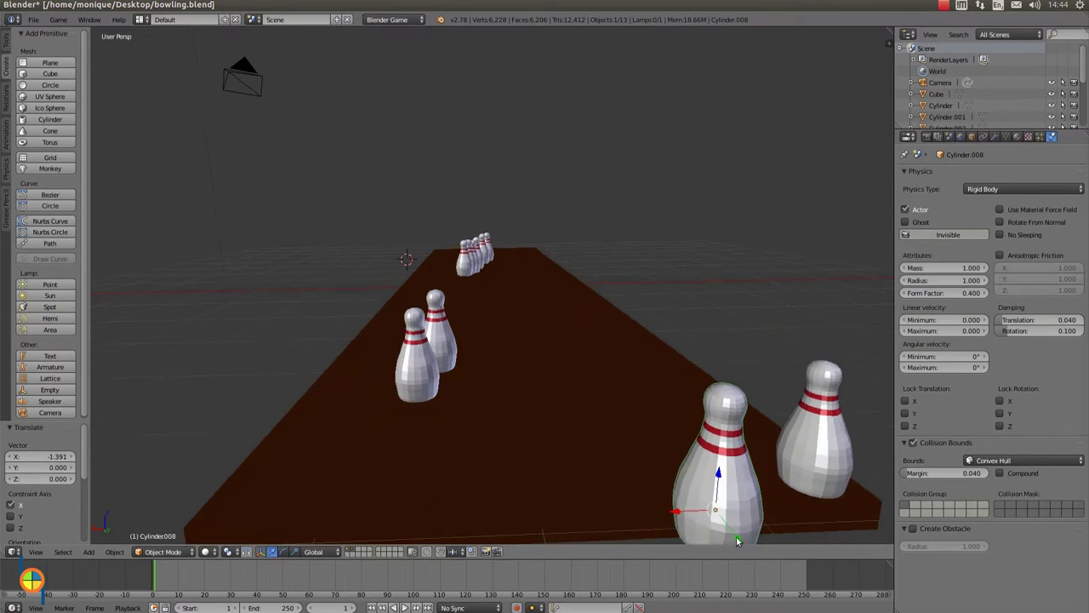
key(g)
key(y)
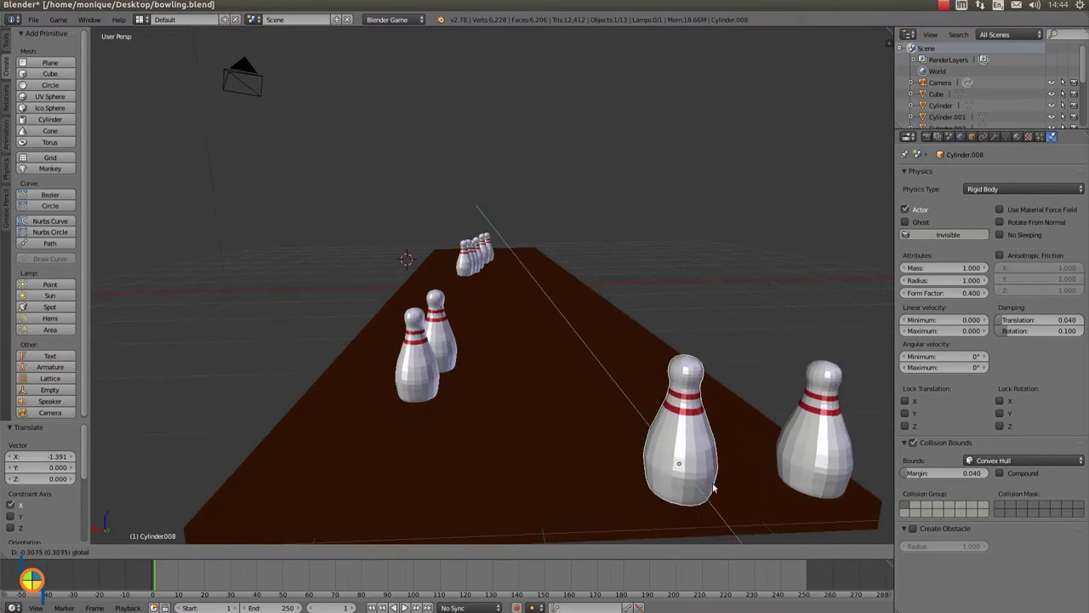
click(713, 486)
key(g)
key(z)
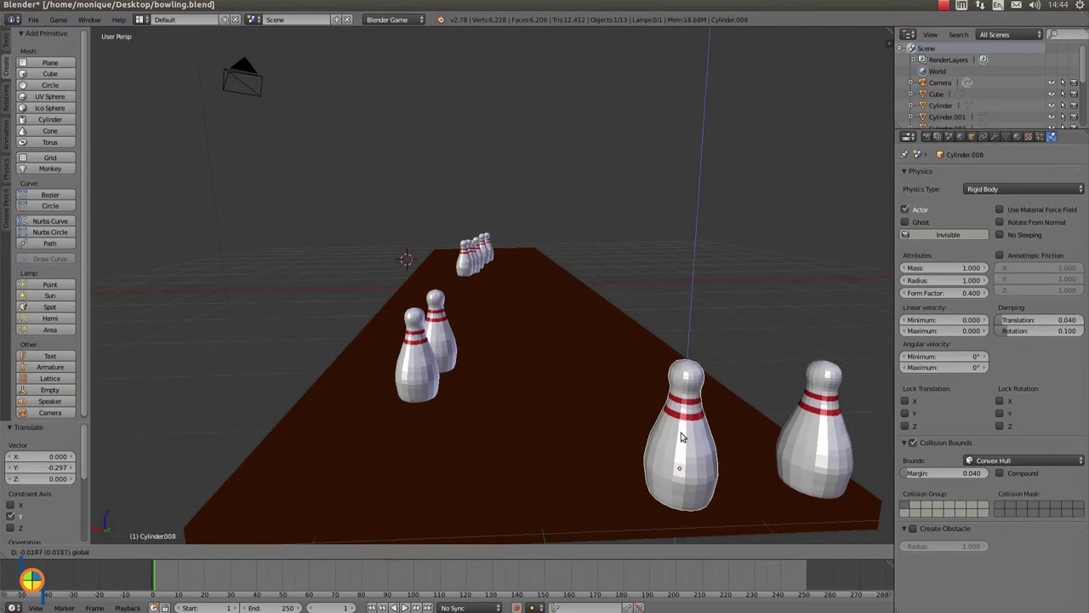
click(681, 442)
Lower Cylinder.008 along Z to rest on the lane and slide it along the lane.
key(KP_8)
key(KP_8)
key(KP_8)
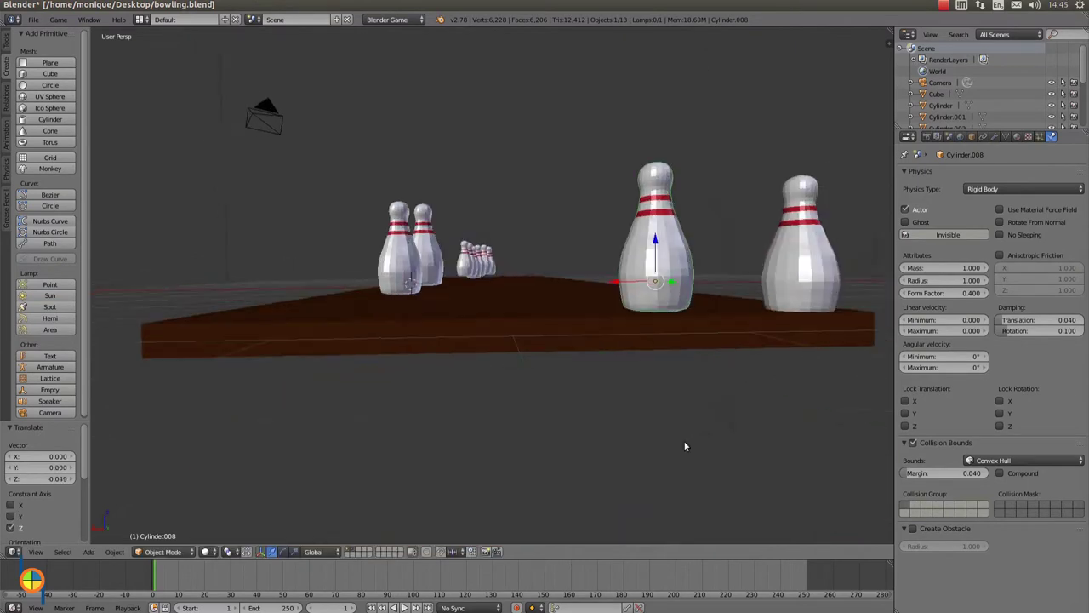
key(KP_8)
key(KP_8)
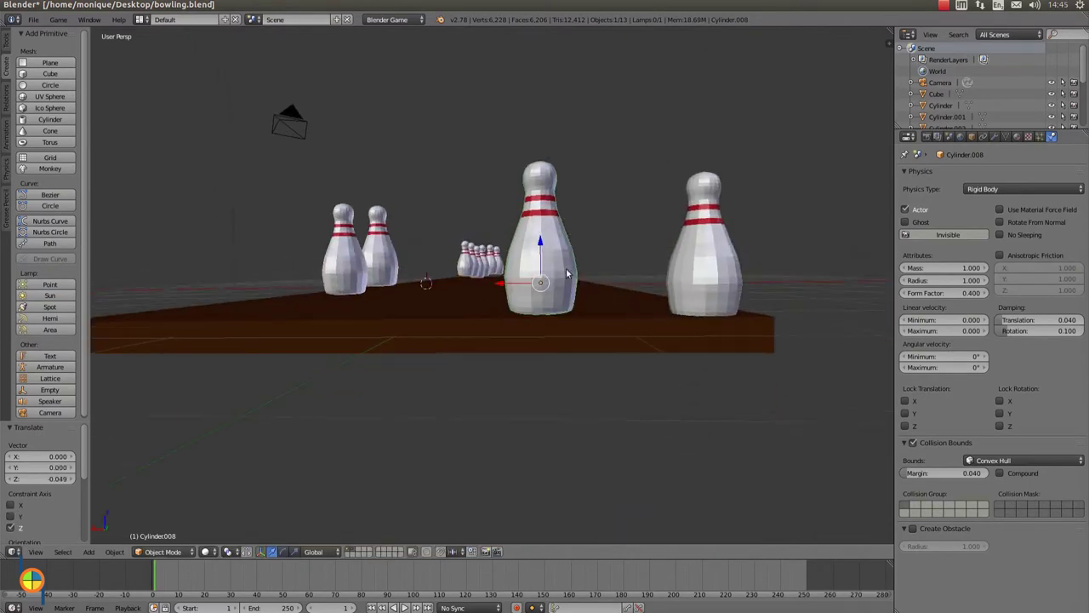
key(KP_8)
key(g)
key(z)
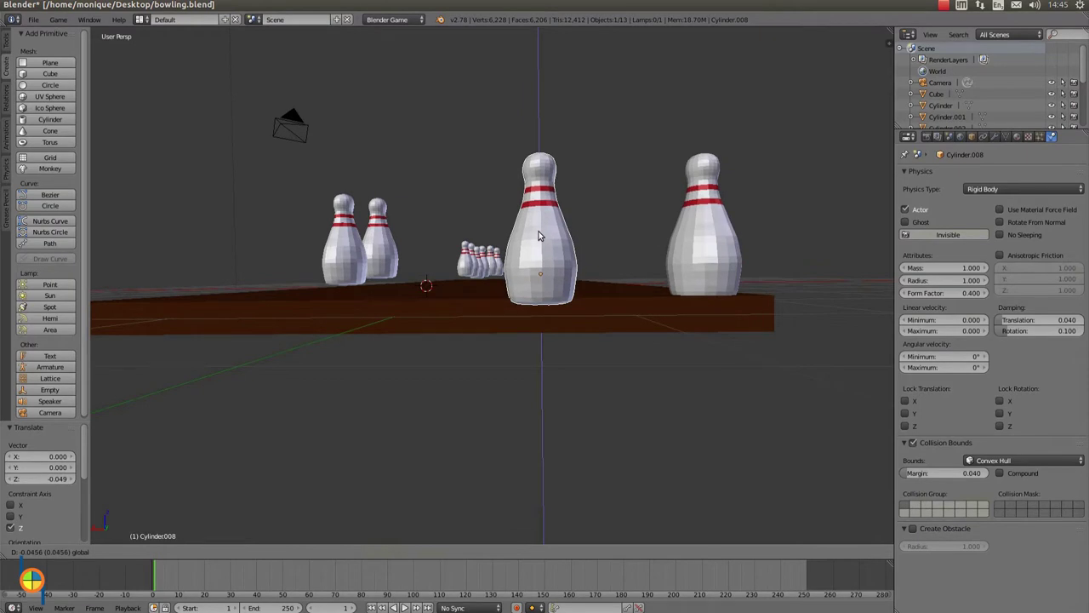
click(536, 292)
key(KP_2)
key(KP_6)
key(KP_2)
key(KP_6)
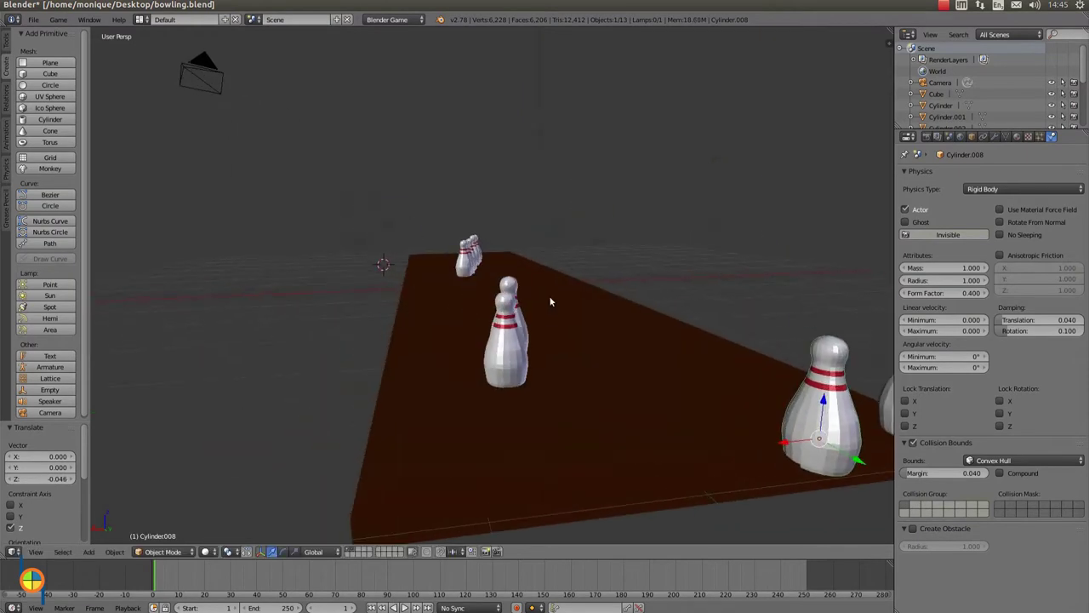
drag(866, 460, 848, 441)
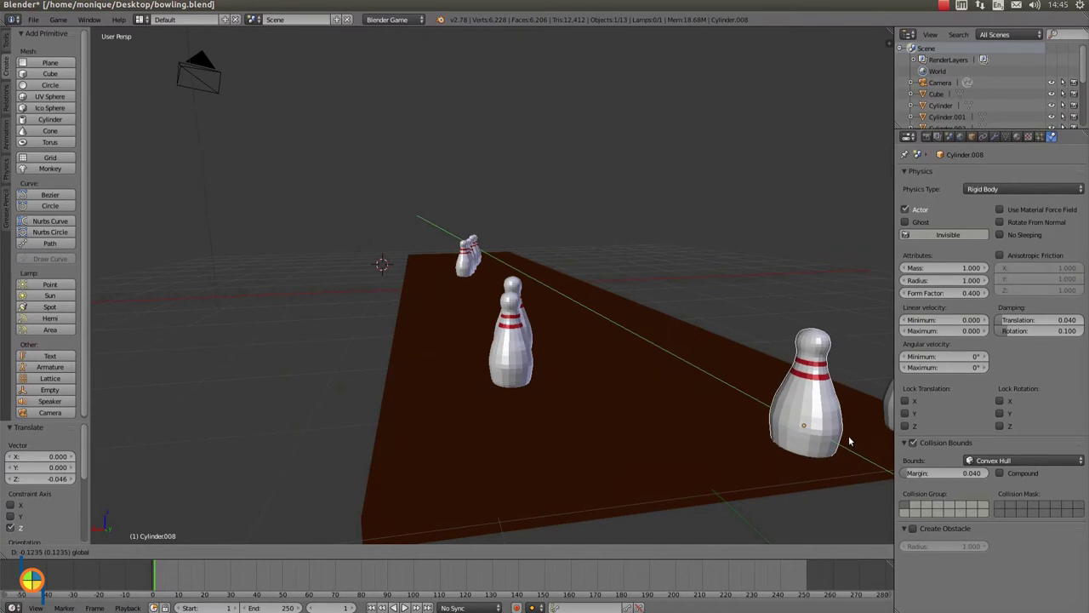
click(513, 364)
key(KP_2)
key(KP_2)
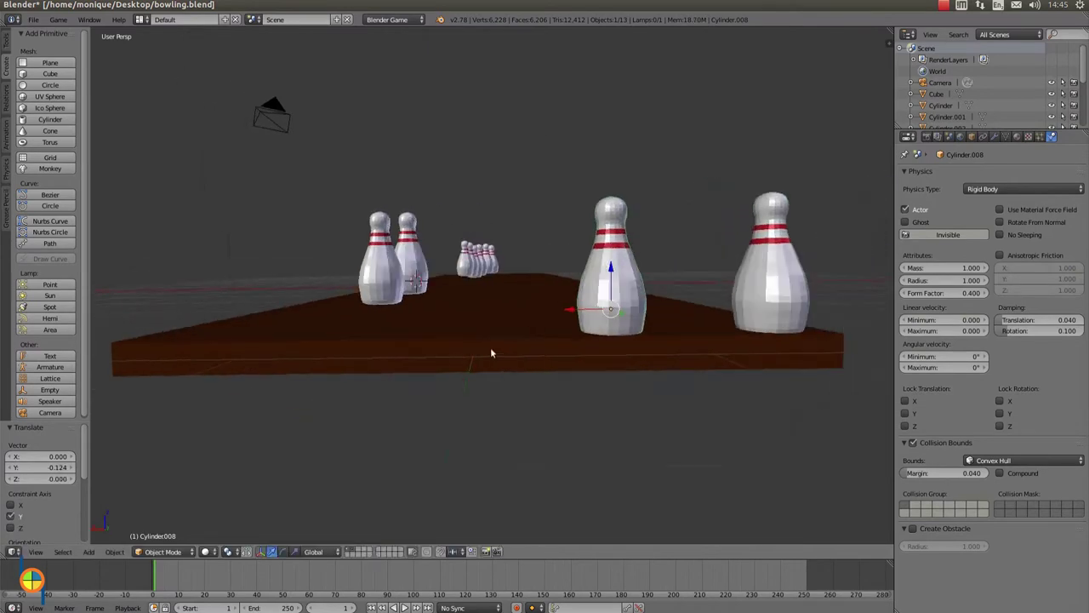
key(KP_6)
key(KP_6)
key(KP_4)
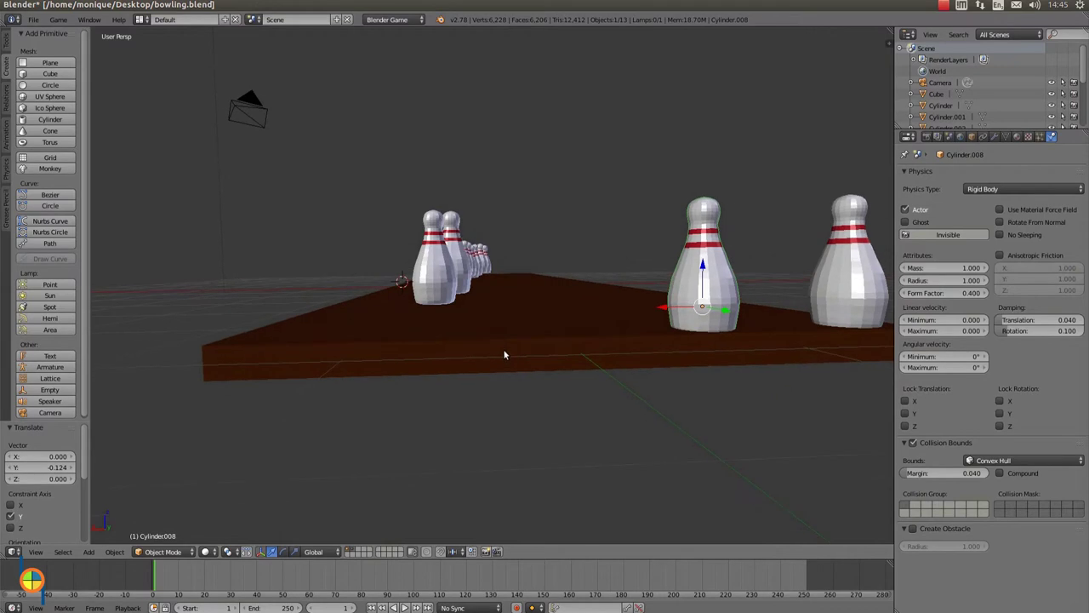
Select front pin Cylinder.007 and move it sideways along X and along the lane's Y axis.
right_click(435, 283)
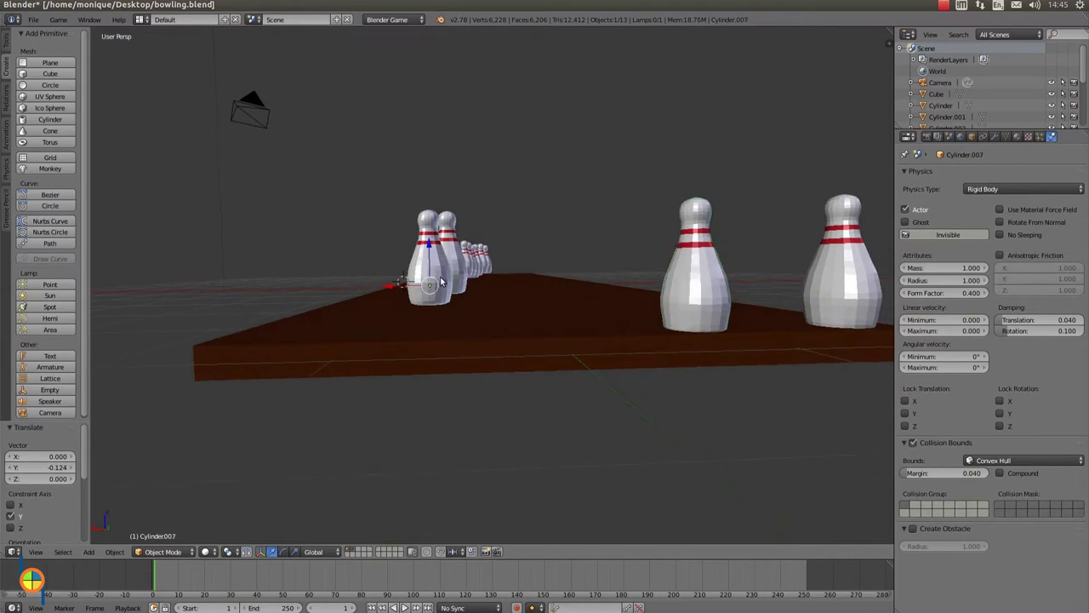
key(KP_6)
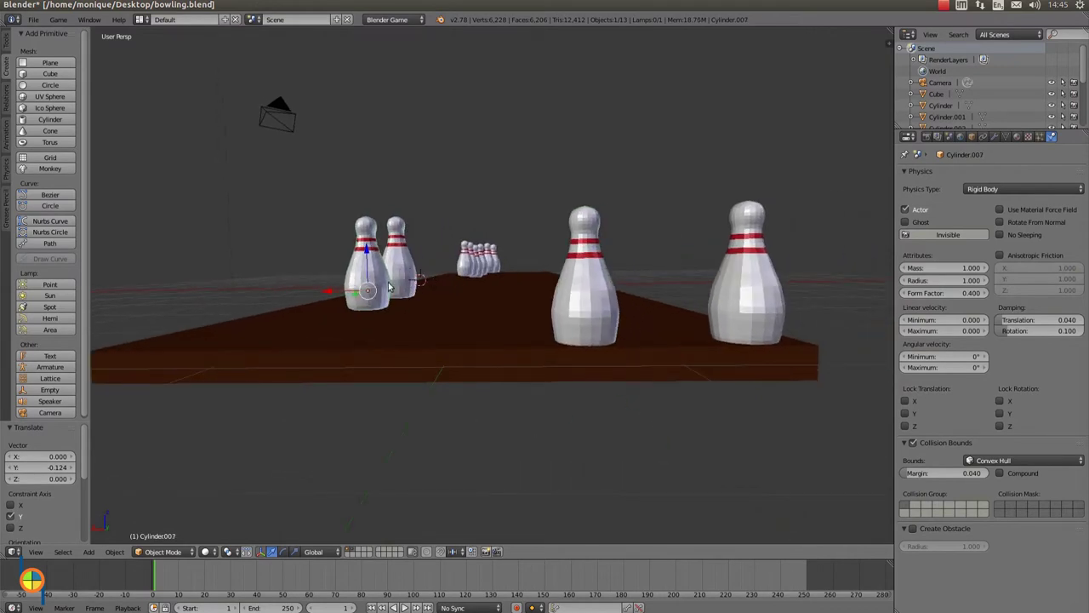
key(g)
key(y)
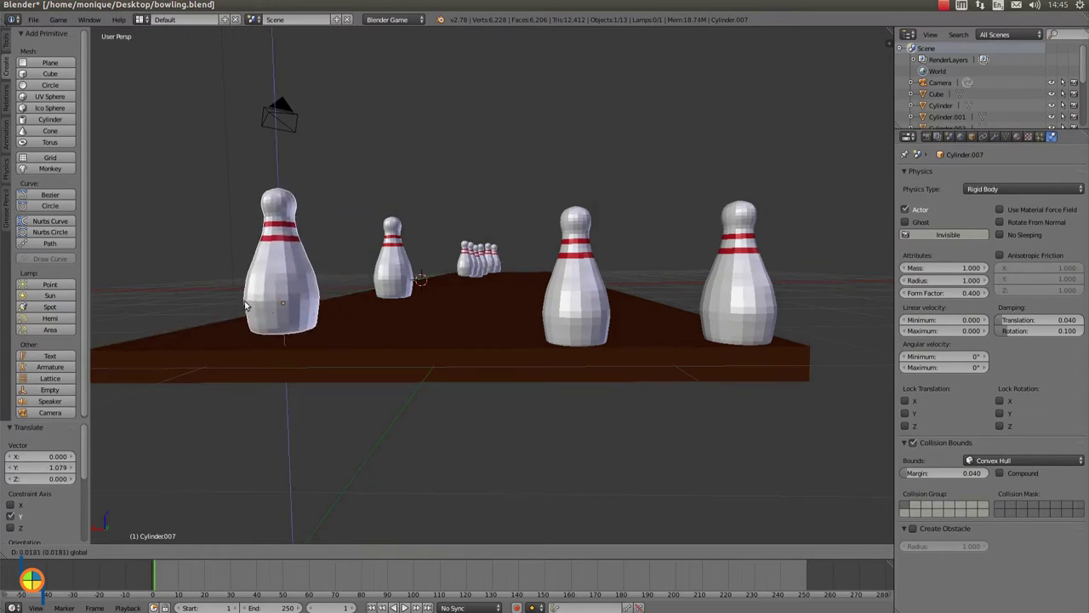
key(x)
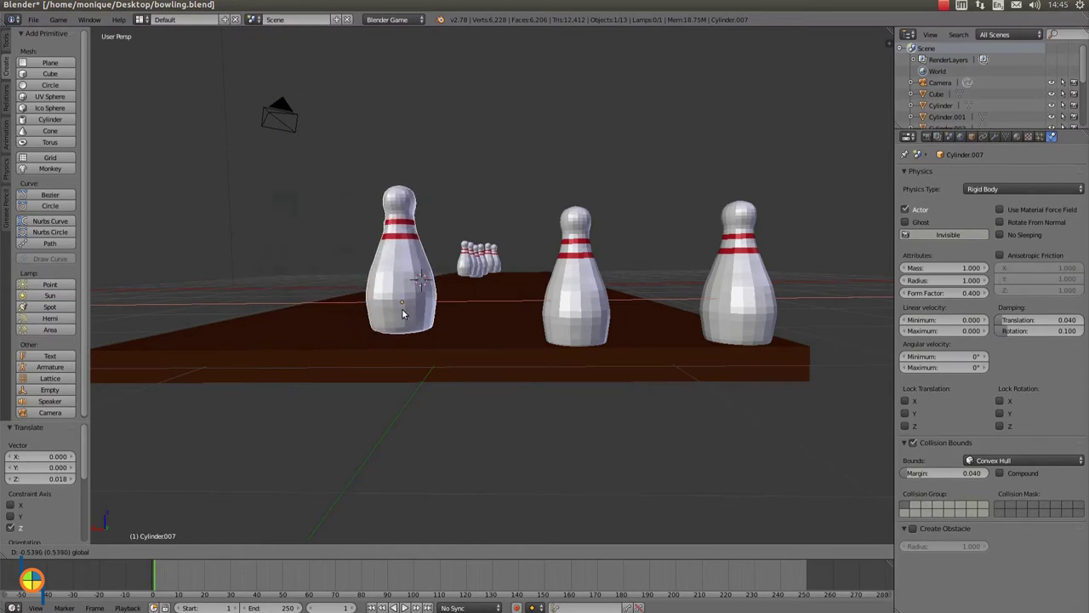
click(391, 311)
key(g)
key(y)
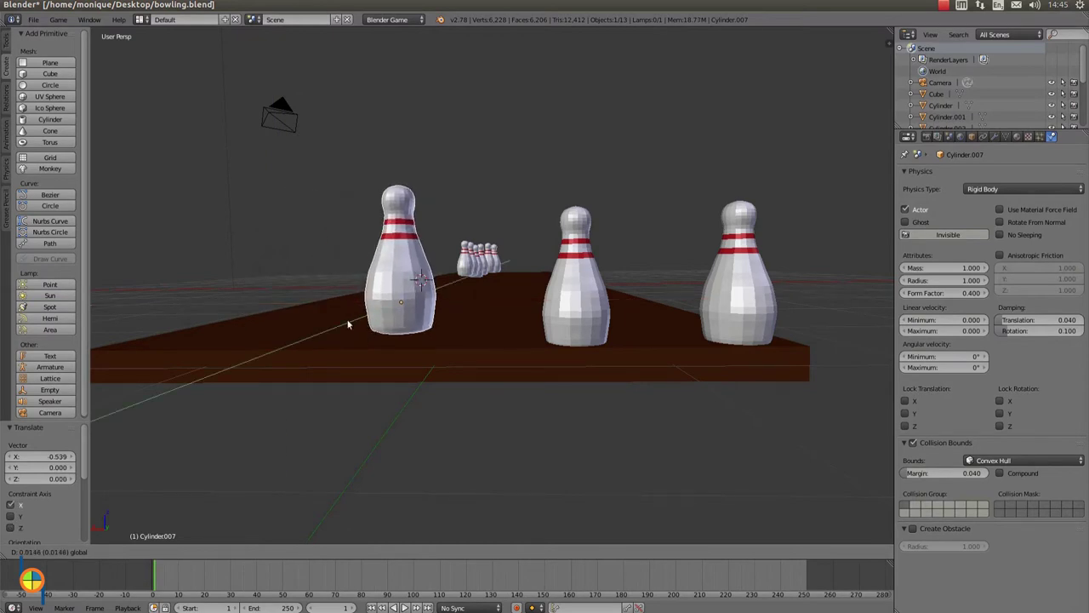
click(218, 342)
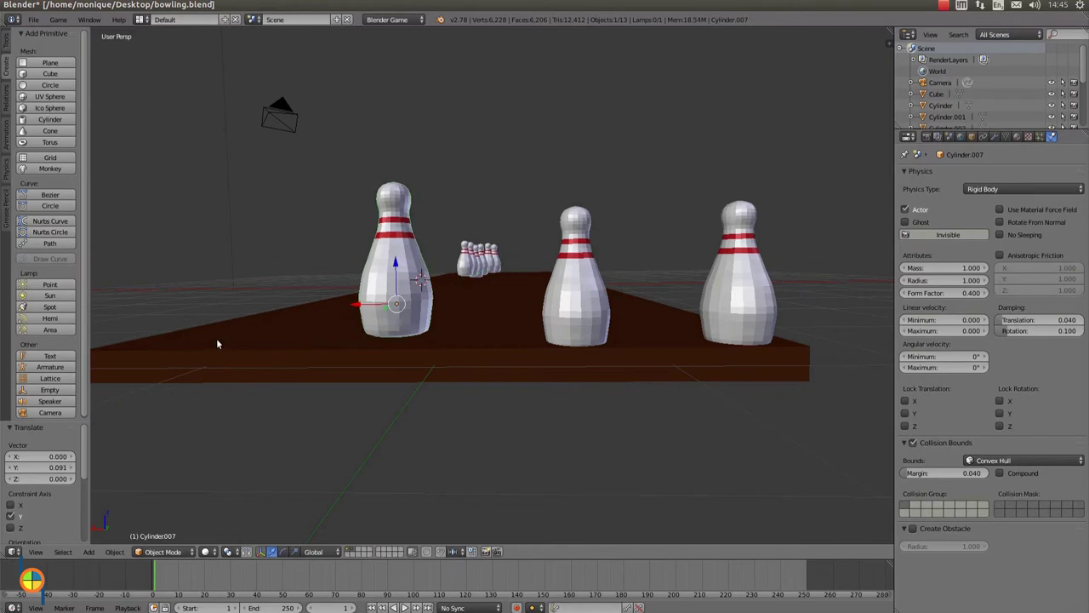
Lower Cylinder.007 onto the lane along Z and fine-tune its Y position.
key(g)
key(z)
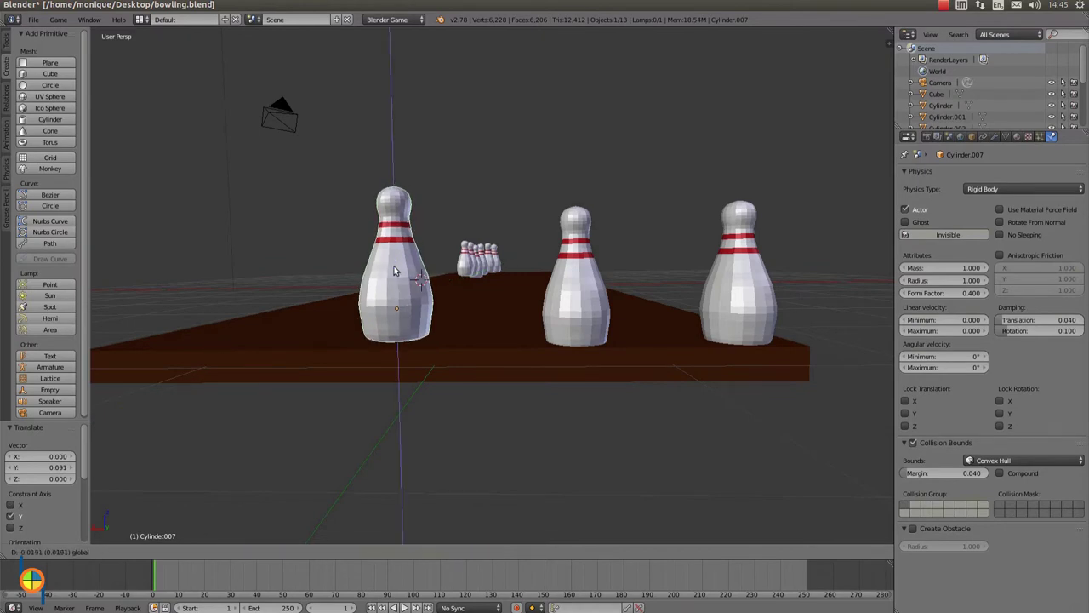
click(387, 291)
middle_drag(387, 291, 406, 381)
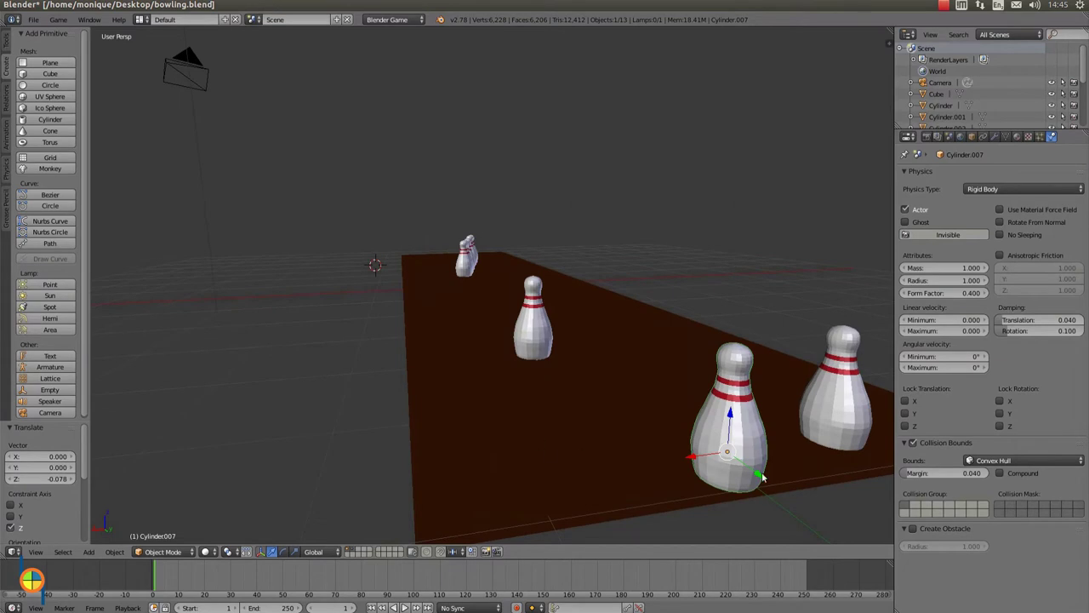
key(g)
key(y)
click(747, 468)
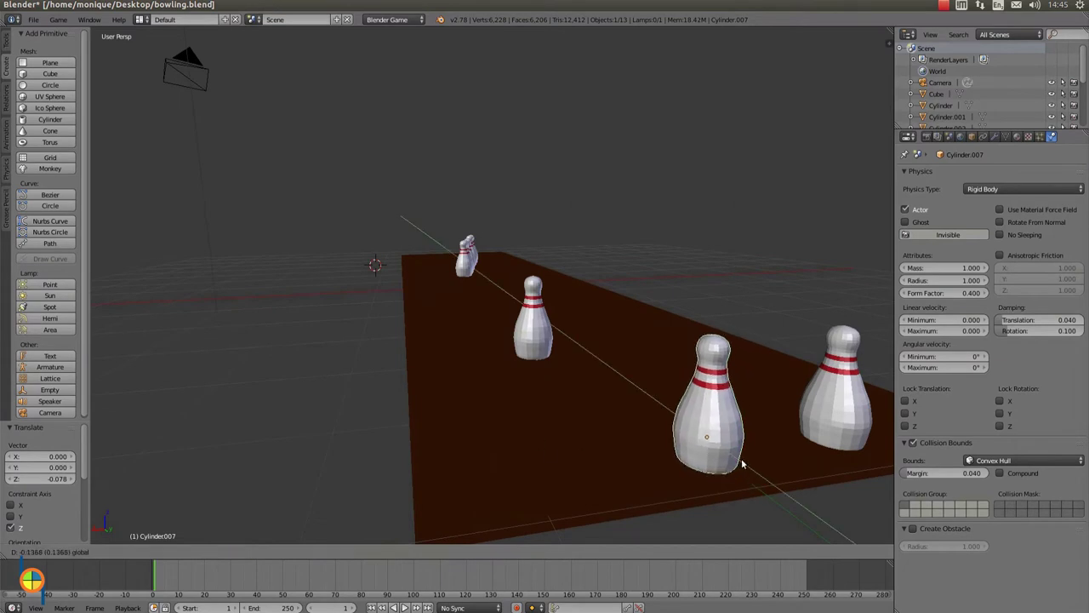
middle_drag(722, 466, 698, 462)
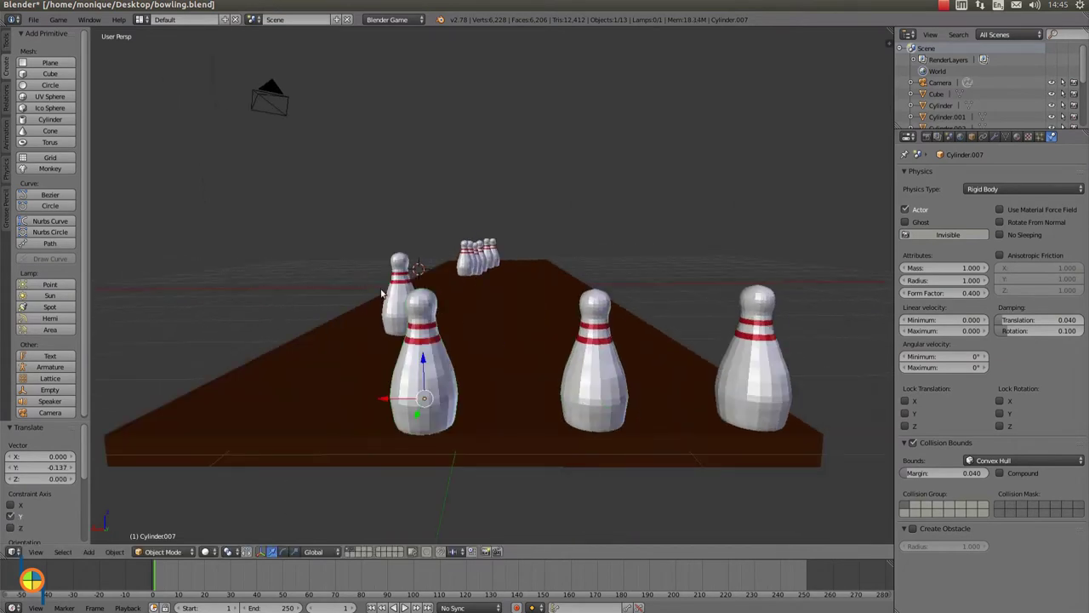
middle_drag(381, 293, 393, 306)
Select pin Cylinder.006 and move it left along X, toward the camera along Y, and adjust height.
right_click(394, 307)
key(g)
key(x)
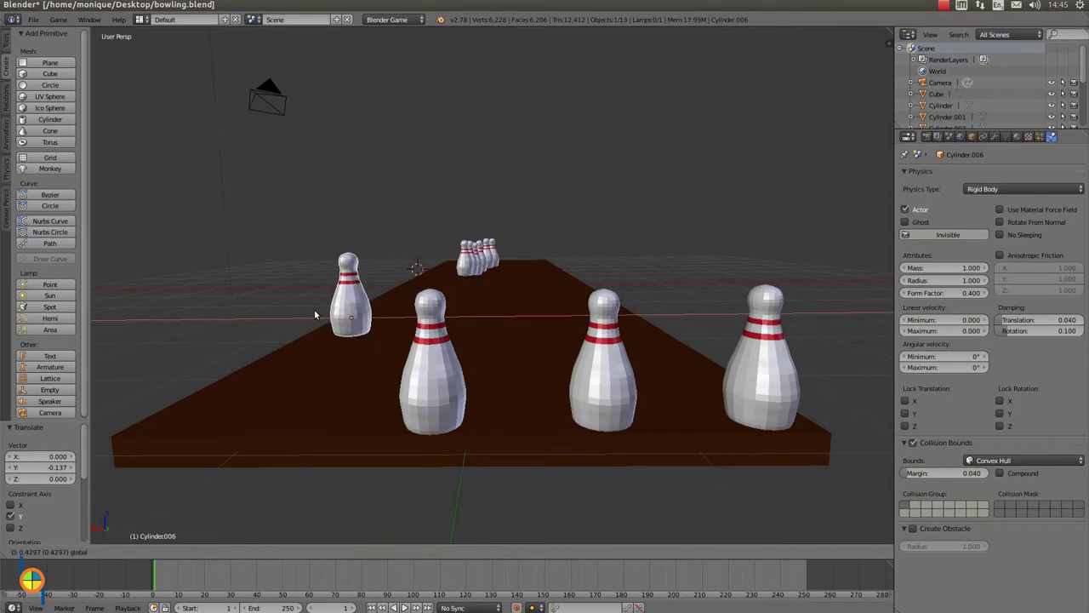
click(317, 313)
key(g)
key(y)
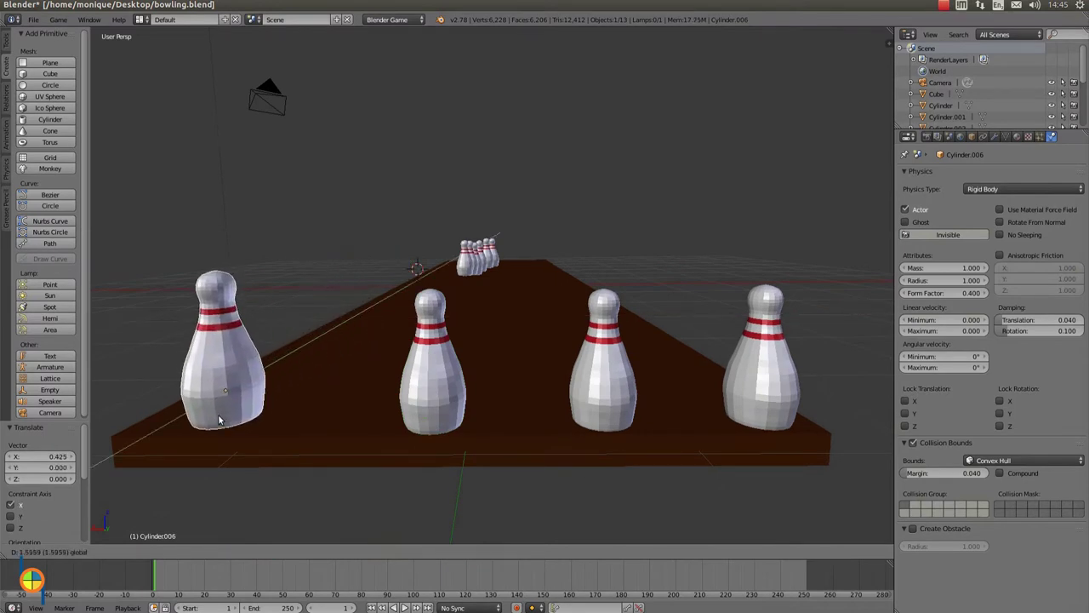
click(219, 415)
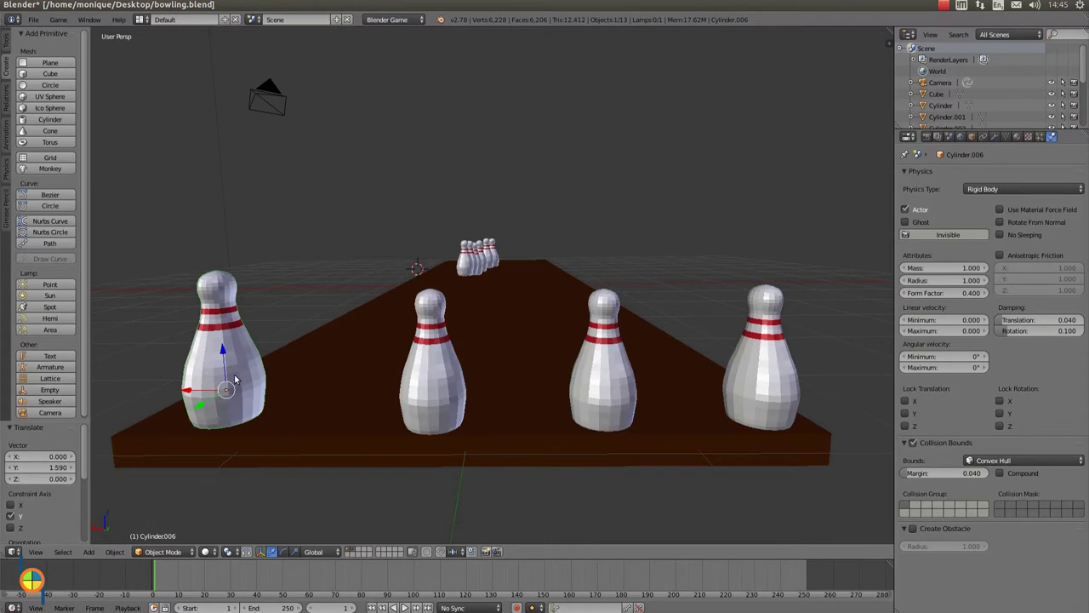
key(g)
key(z)
click(296, 397)
mouse_move(297, 396)
middle_down()
mouse_move(307, 394)
mouse_move(298, 395)
middle_up()
Nudge Cylinder.006 along X, lower it onto the lane, and align it along Y with the front row.
key(g)
key(x)
click(215, 319)
key(g)
key(z)
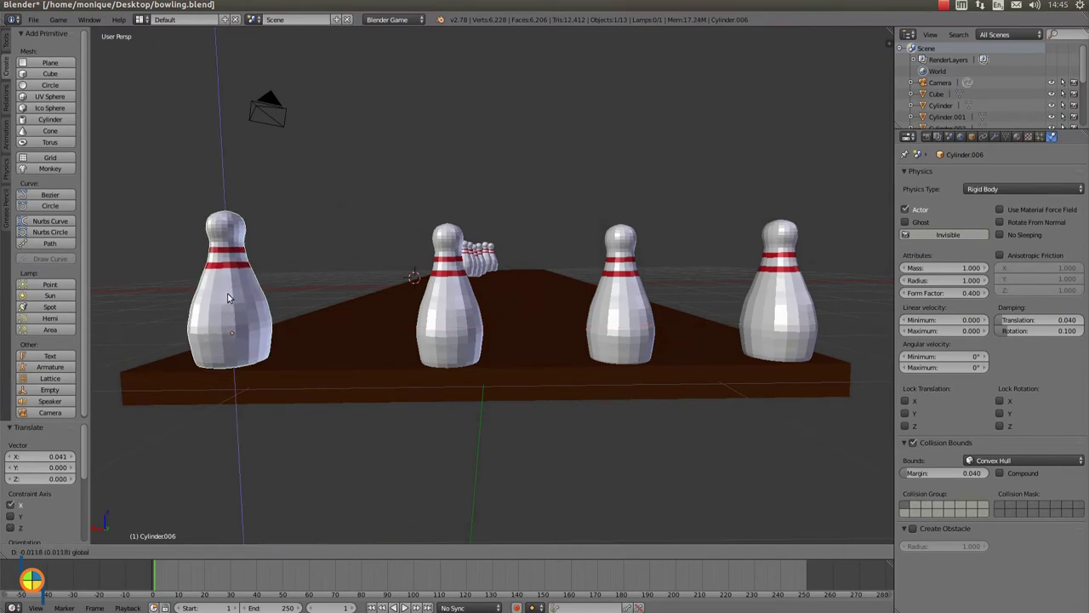
click(237, 375)
middle_drag(237, 375, 245, 396)
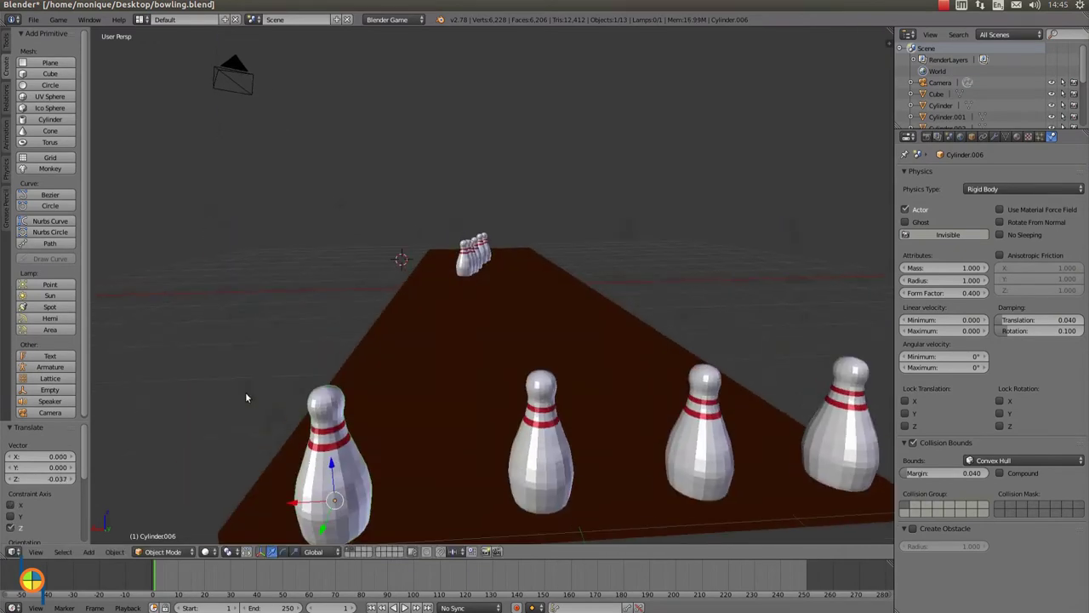
key(g)
key(y)
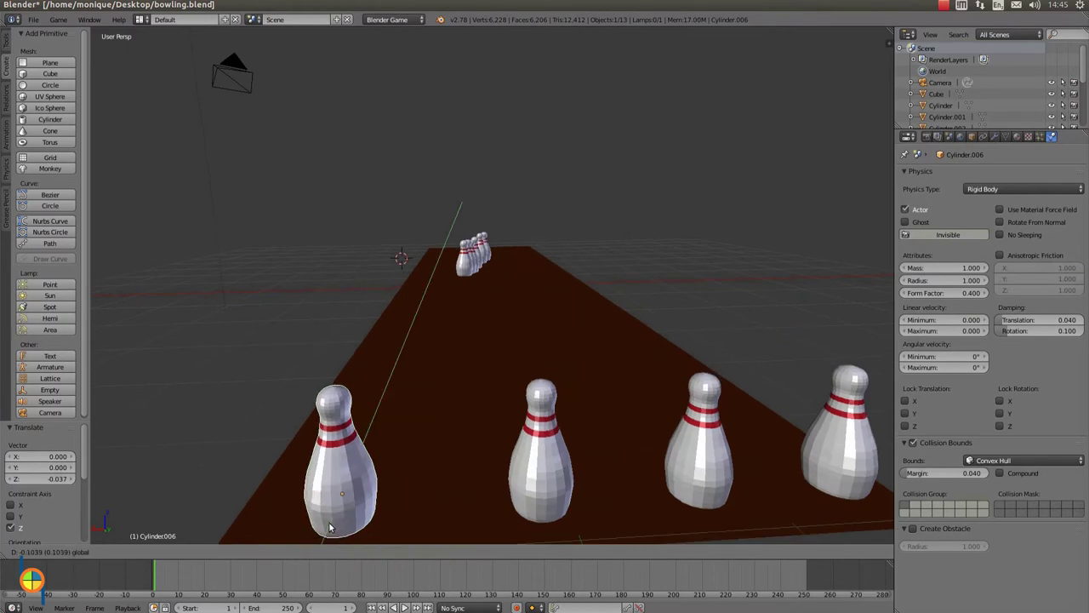
click(329, 529)
scroll(446, 506, down, 1)
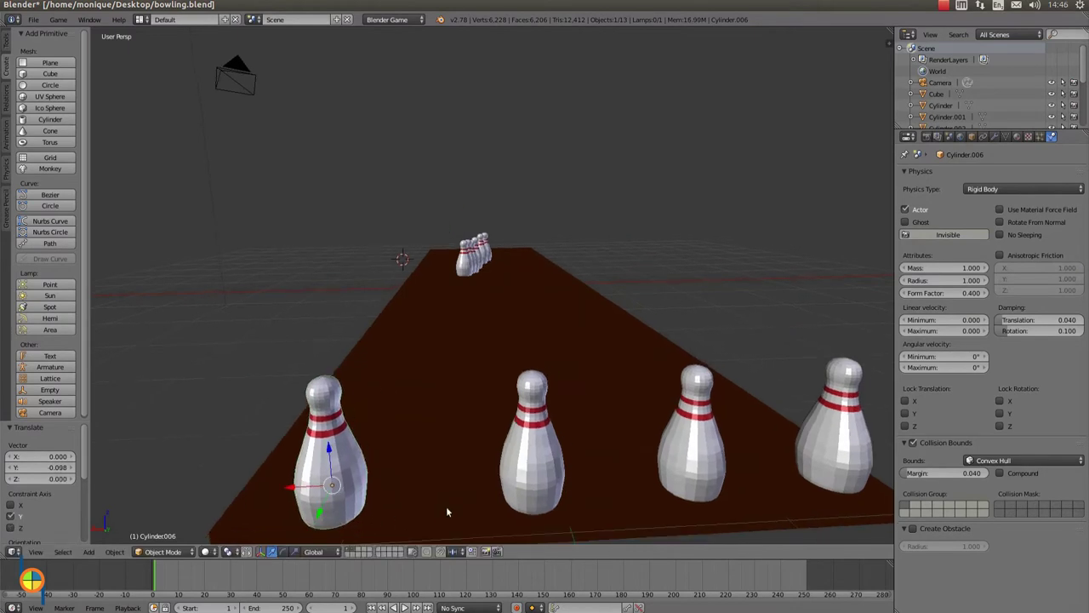
scroll(446, 509, down, 4)
Duplicate the selected pin with its movement locked to the lane's Y axis.
mouse_move(480, 443)
middle_down()
mouse_move(438, 456)
mouse_move(365, 450)
mouse_move(382, 451)
mouse_move(387, 427)
mouse_move(395, 432)
middle_up()
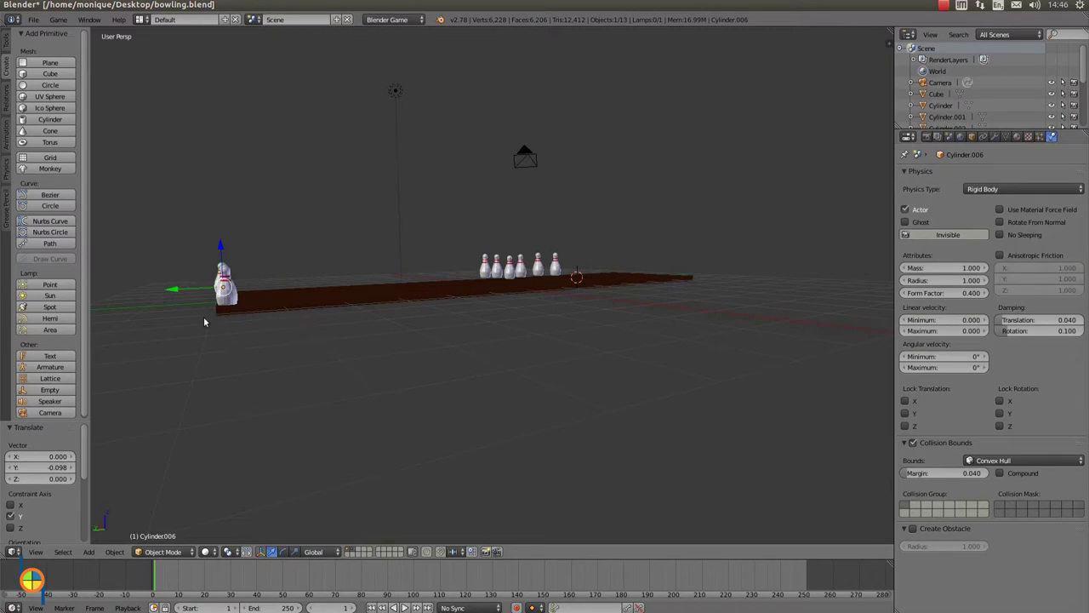
middle_drag(190, 311, 187, 330)
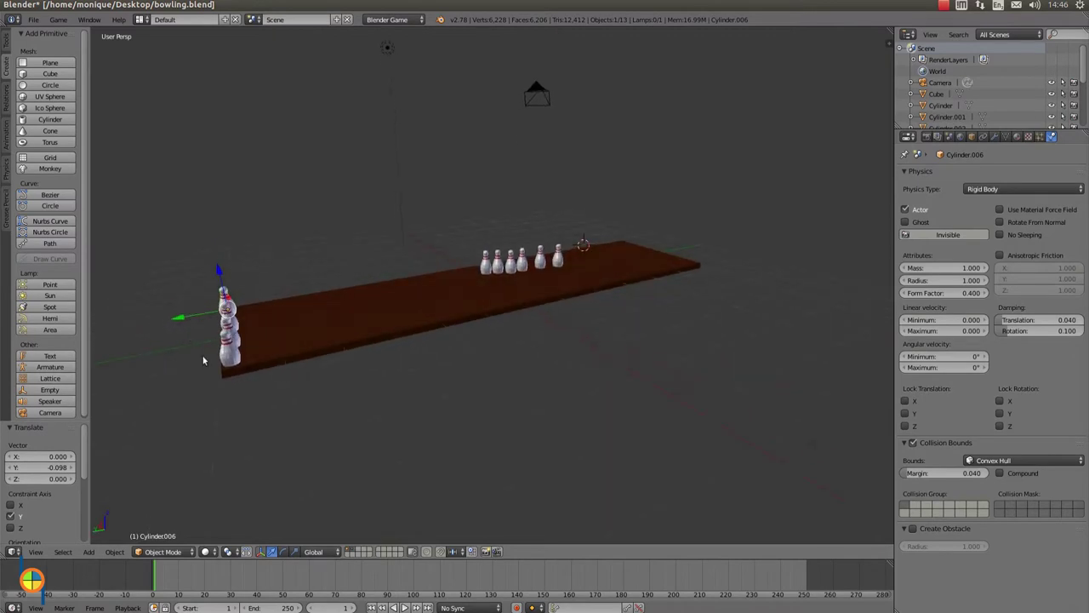
key(shift+d)
key(y)
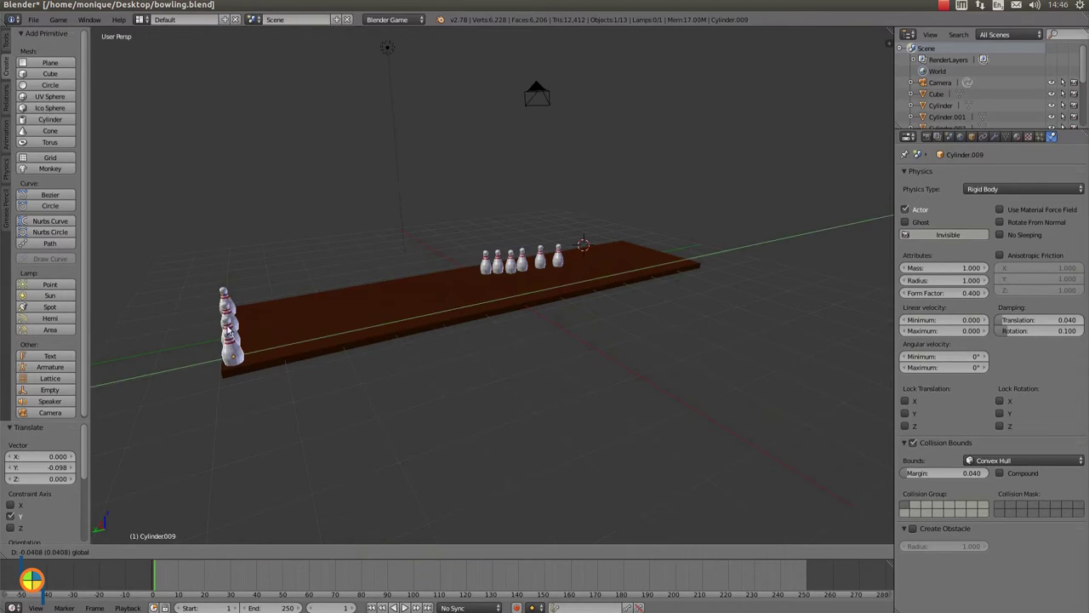
click(228, 335)
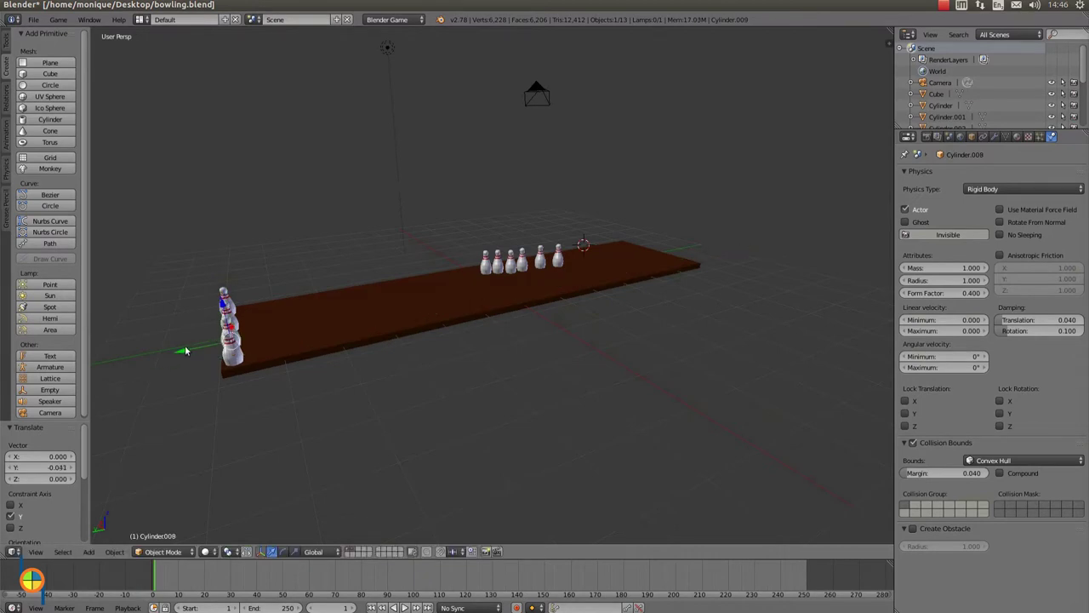
key(ctrl+z)
Slide Cylinder.008 along the lane's length into line with the front row.
middle_drag(207, 353, 206, 332)
drag(175, 291, 171, 293)
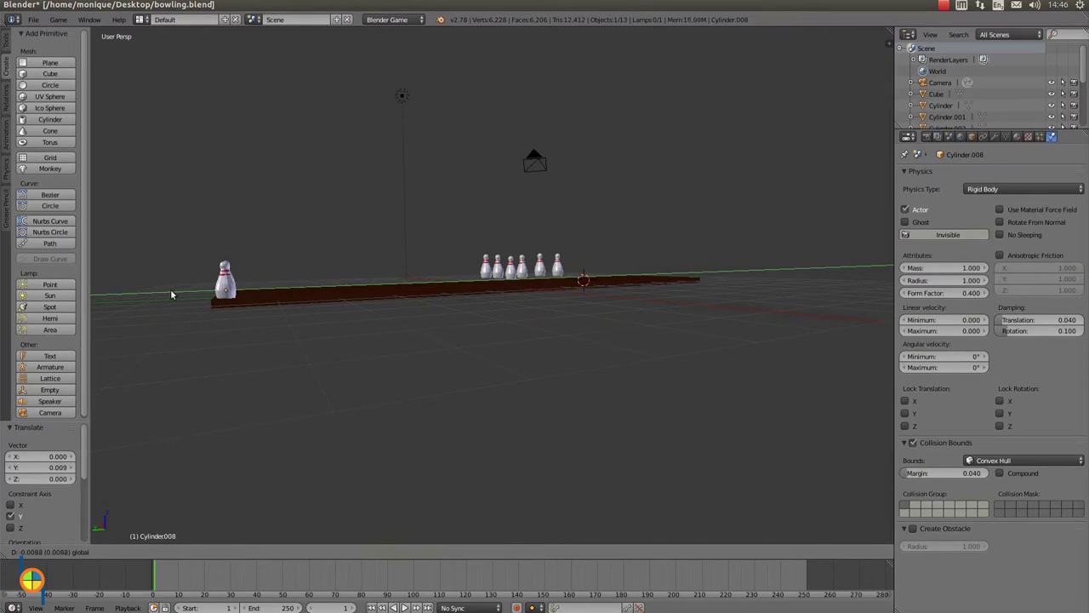
click(171, 294)
middle_drag(238, 299, 235, 327)
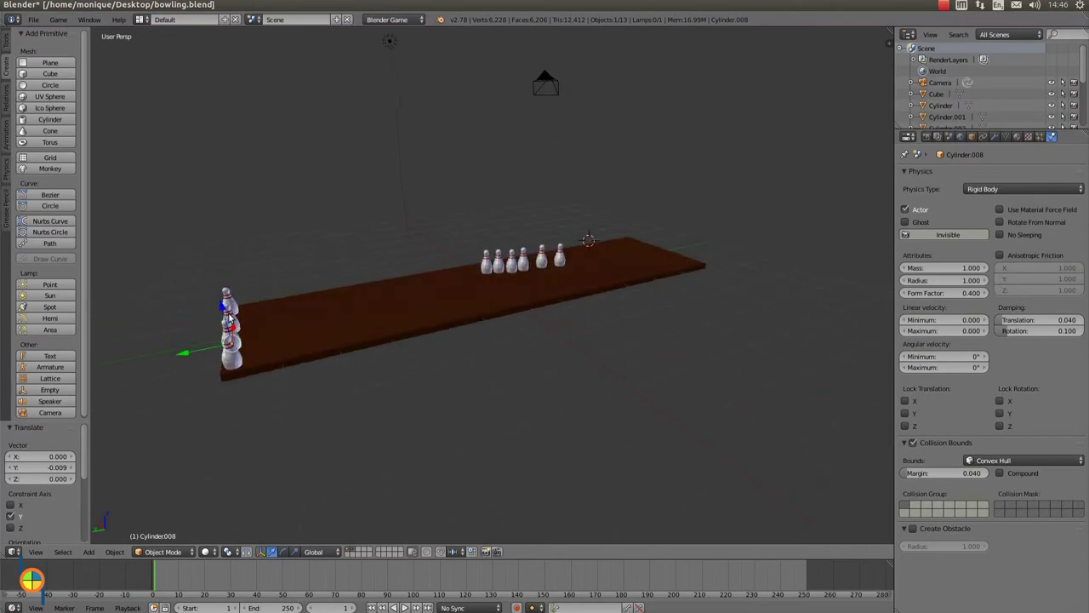
Align Cylinder.007 and Cylinder.006 along the lane, lowering one pin 0.038 onto the lane.
right_click(213, 326)
middle_drag(213, 327, 216, 308)
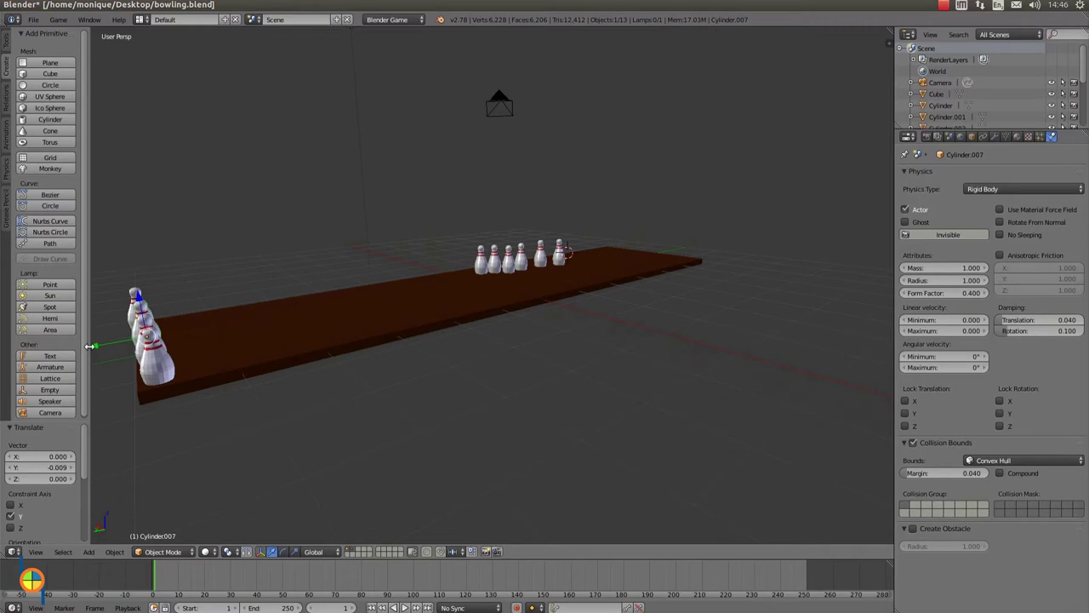
drag(93, 348, 136, 313)
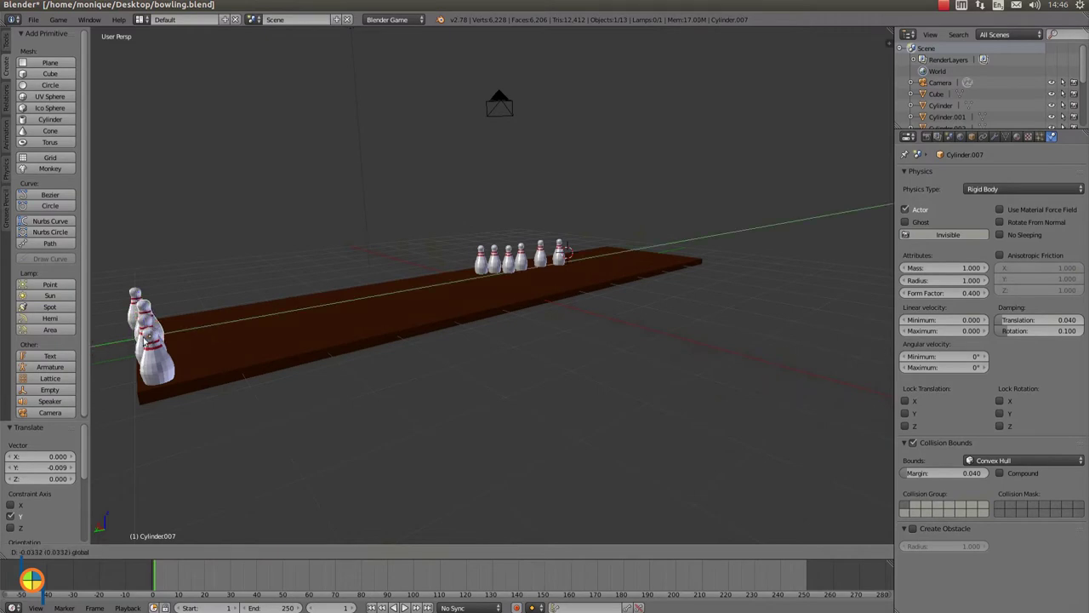
right_click(133, 313)
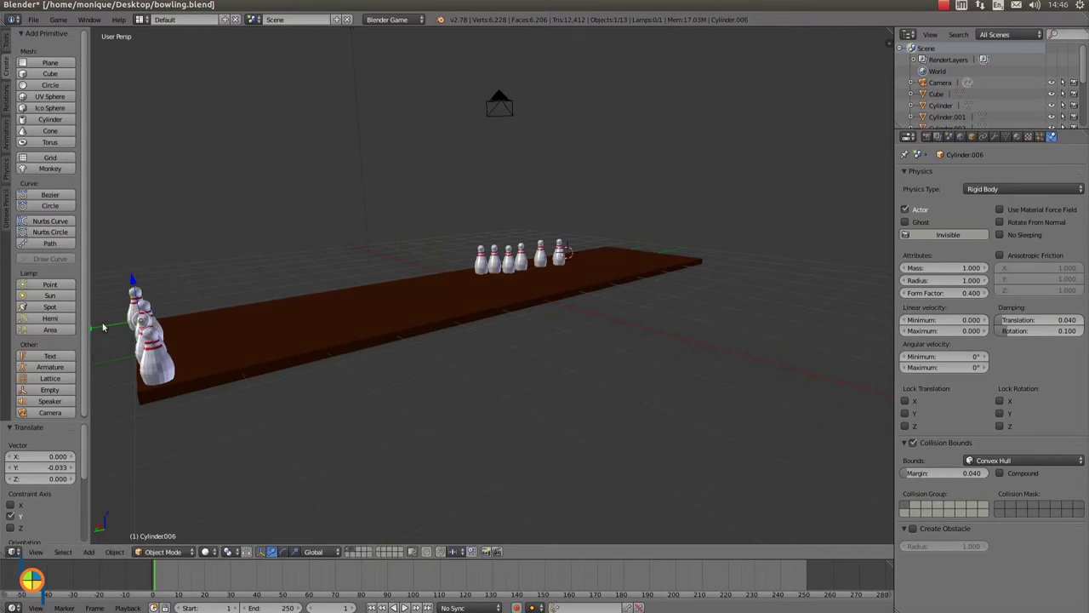
drag(95, 330, 146, 317)
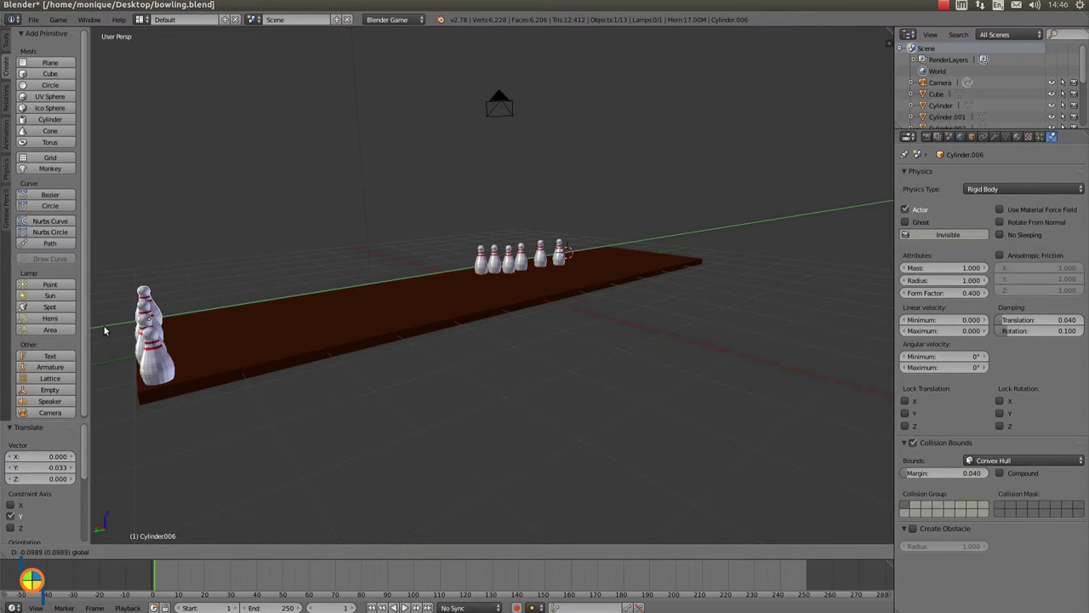
drag(143, 286, 143, 287)
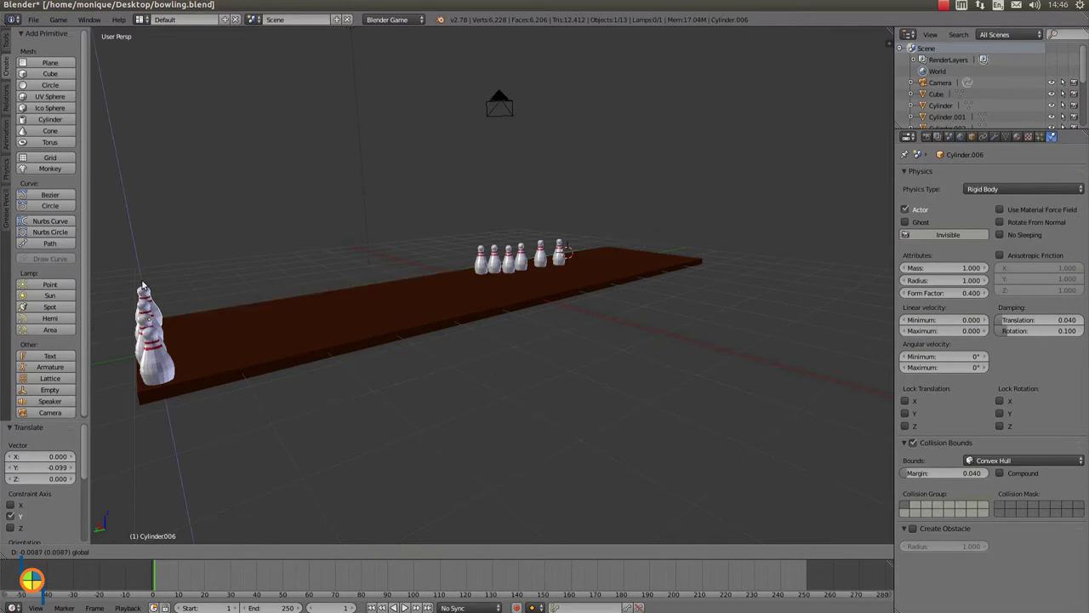
click(153, 308)
middle_drag(173, 332, 250, 321)
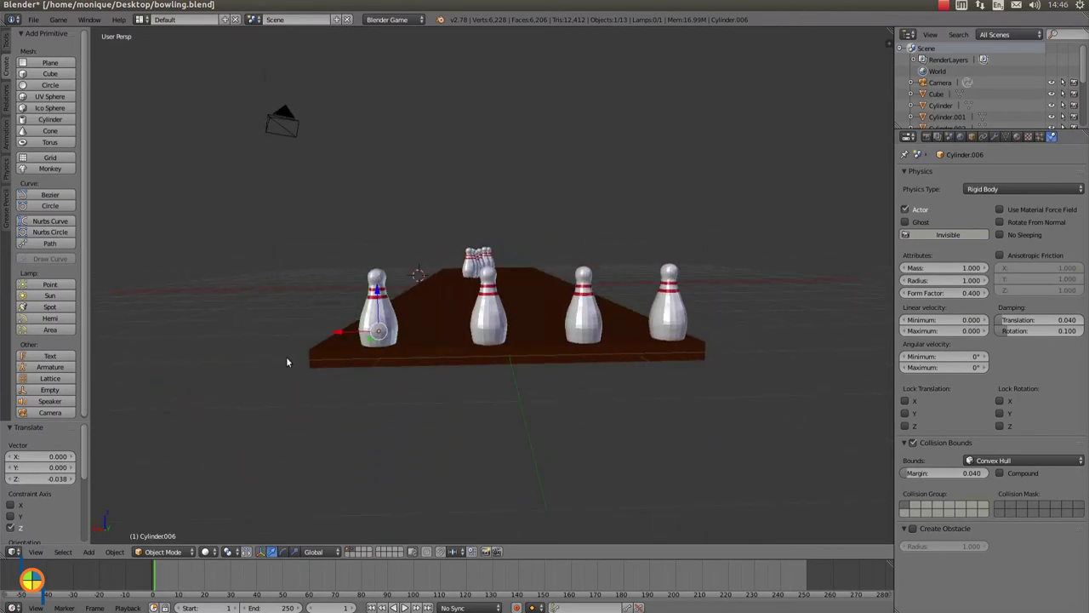
Shift each of the four front-row pins 0.056 sideways so they're evenly spaced.
middle_drag(468, 329, 457, 332)
right_click(457, 332)
drag(443, 331, 432, 323)
right_click(579, 324)
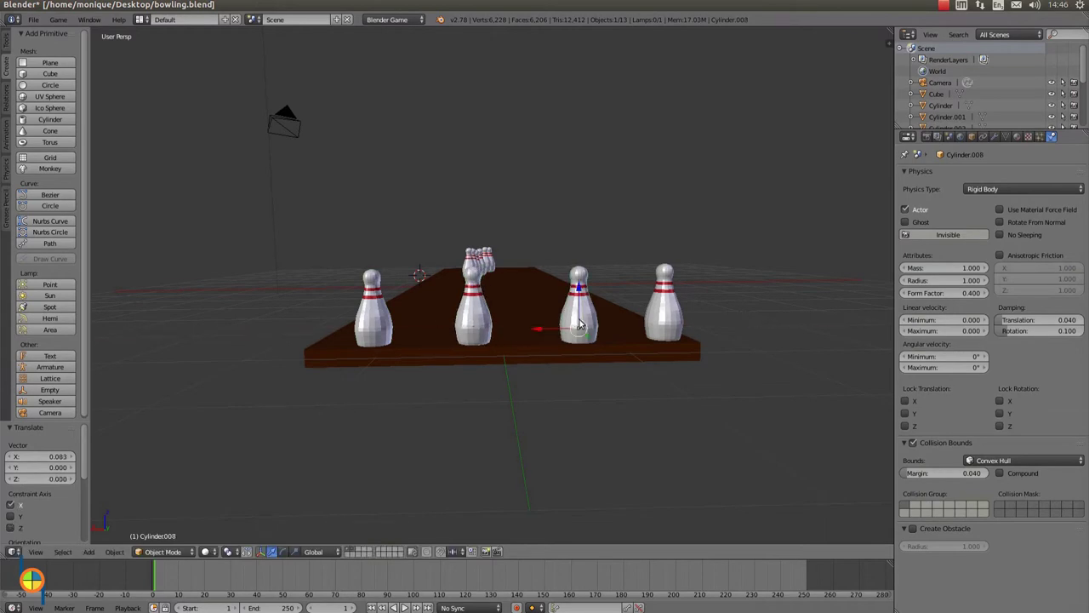
drag(544, 332, 531, 325)
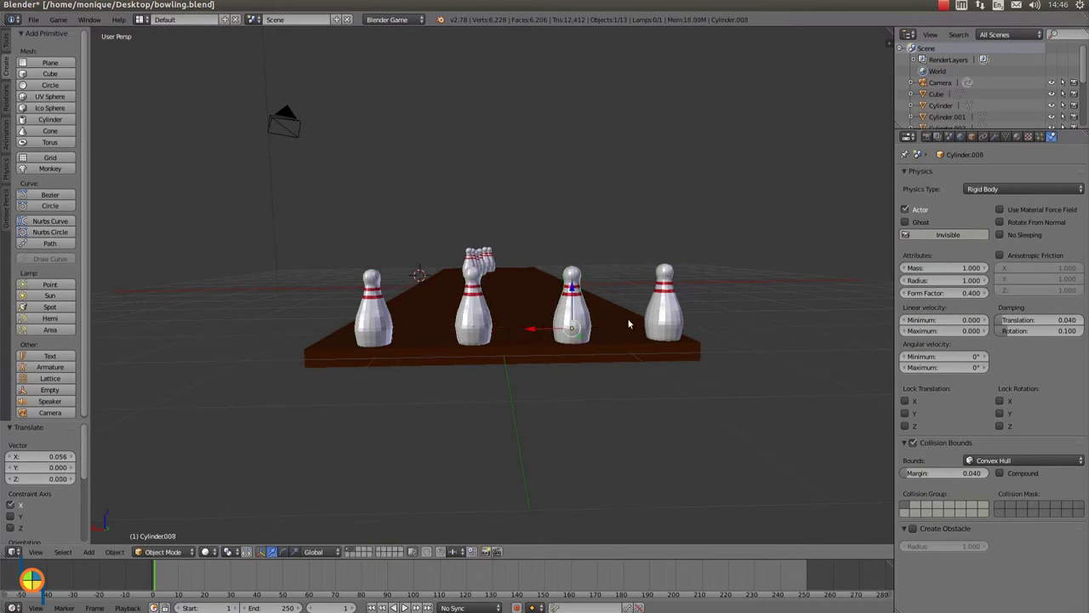
right_click(663, 314)
drag(621, 328, 613, 322)
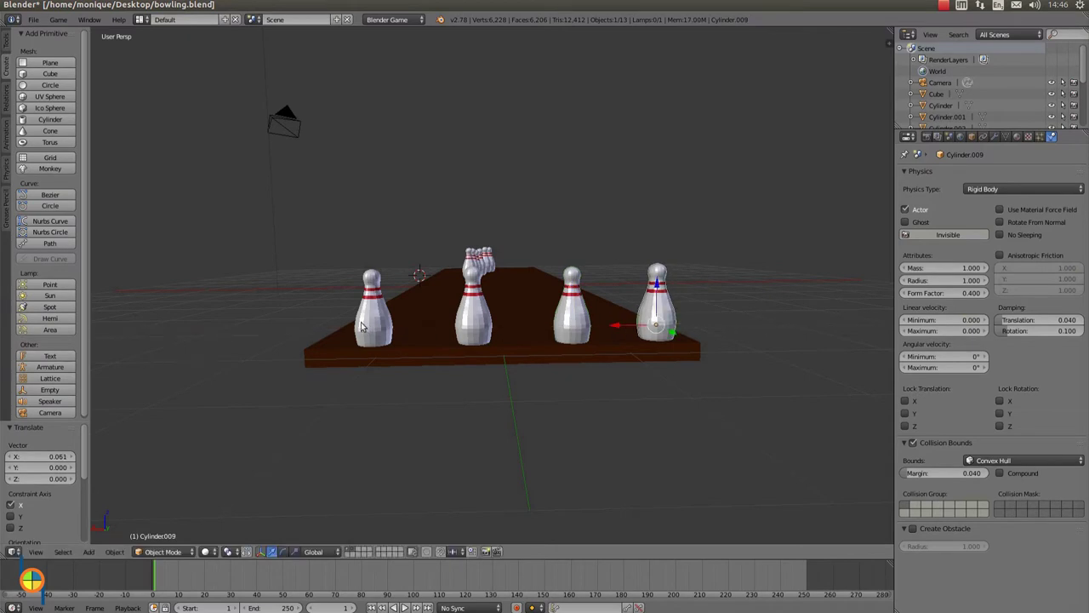
right_drag(331, 332, 325, 329)
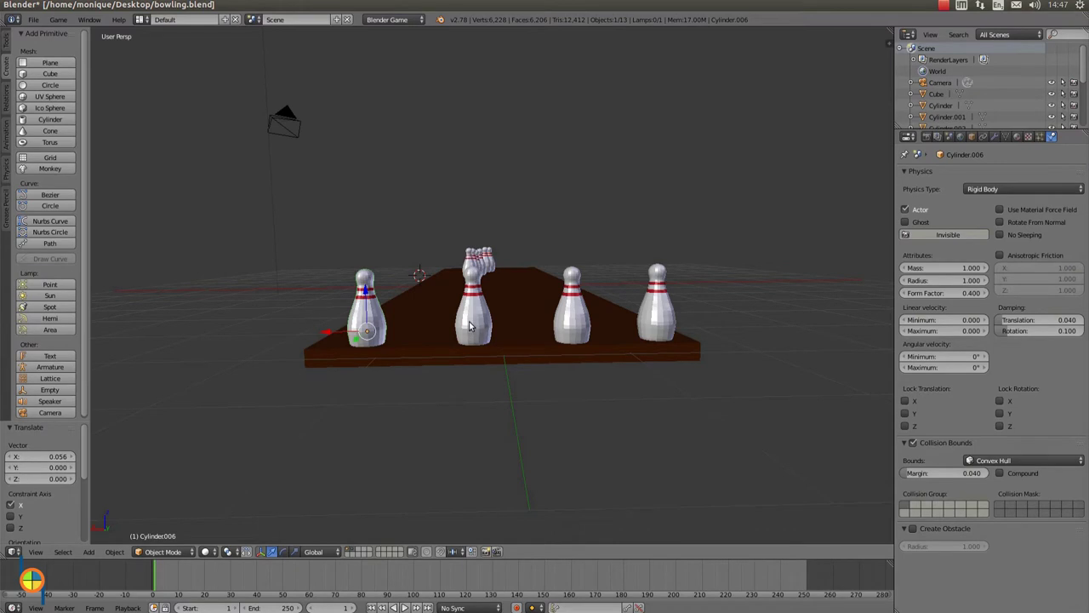
Select Cylinder.005 at the far end of the lane.
middle_drag(469, 326, 467, 266)
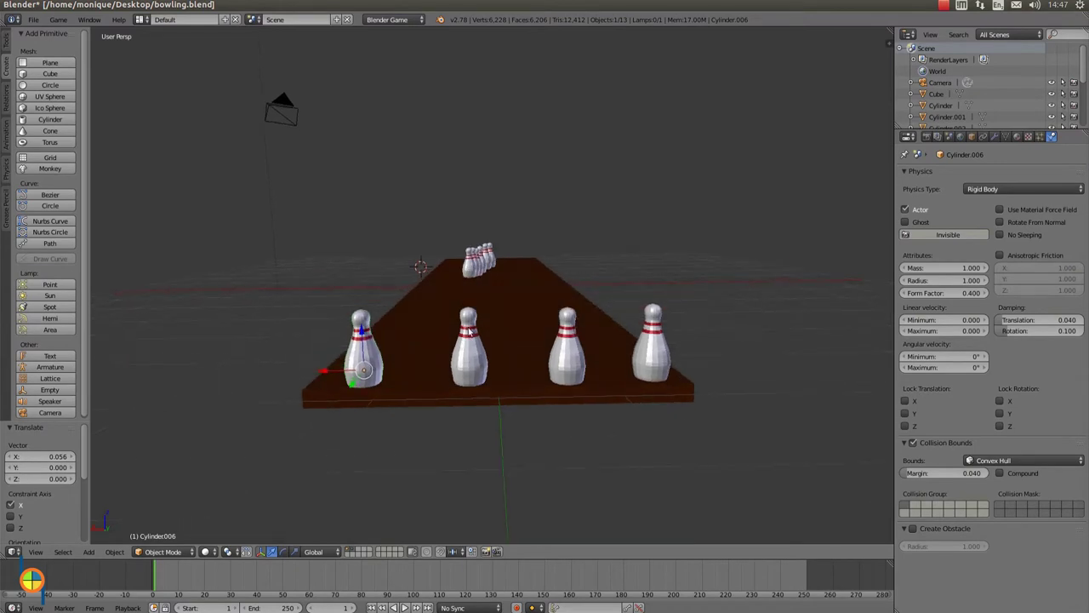
right_click(470, 272)
middle_drag(453, 277, 419, 282)
Bring Cylinder.005 forward into the front triangle, align it sideways and lower it onto the lane.
key(g)
key(y)
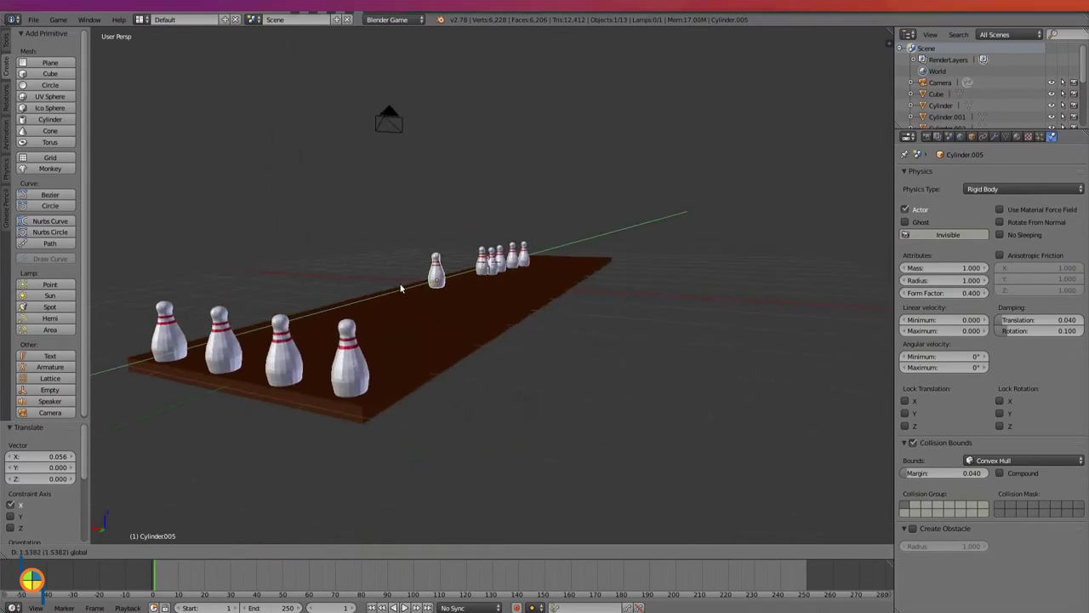
click(228, 341)
middle_drag(291, 337, 330, 346)
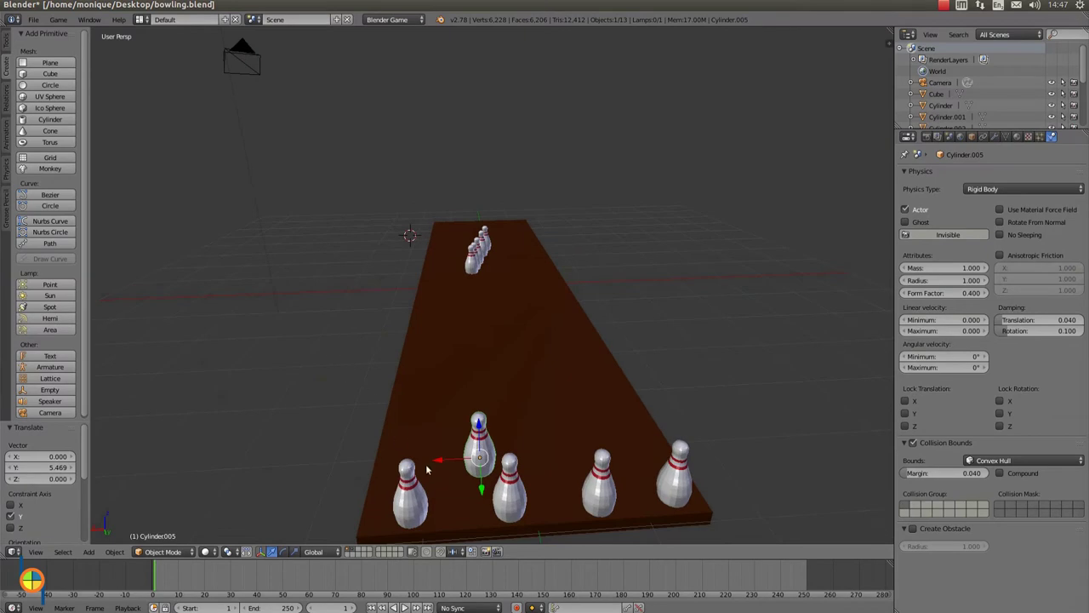
key(g)
key(x)
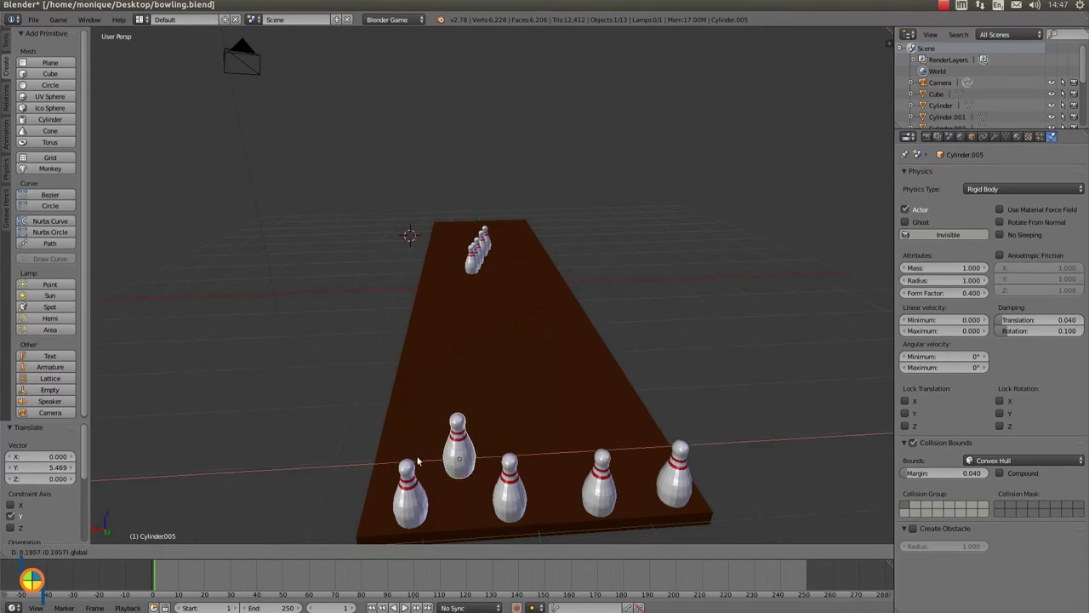
click(423, 467)
middle_drag(423, 467, 423, 441)
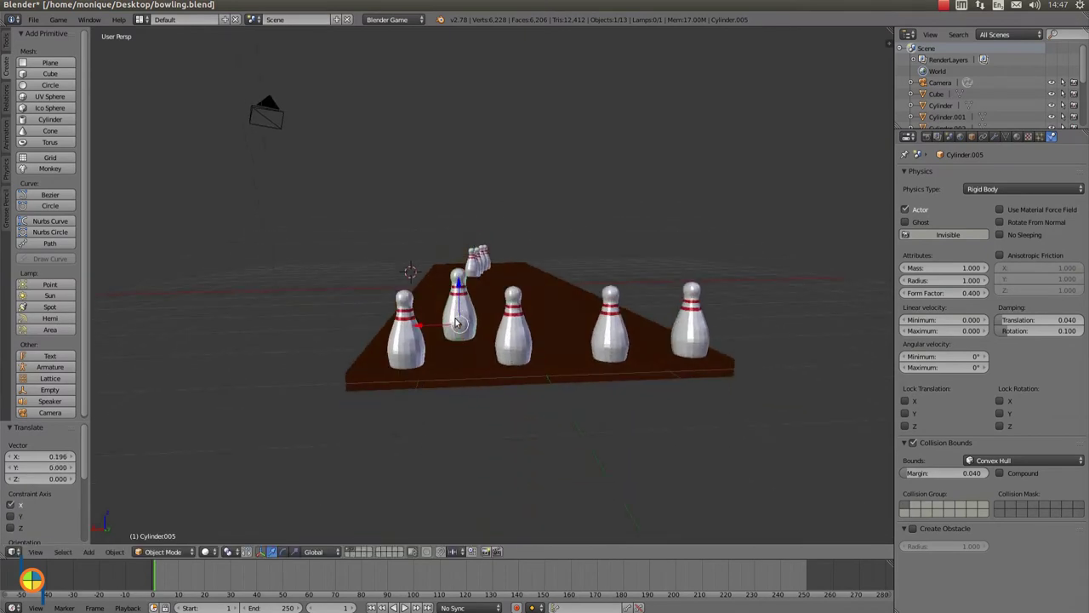
key(g)
key(z)
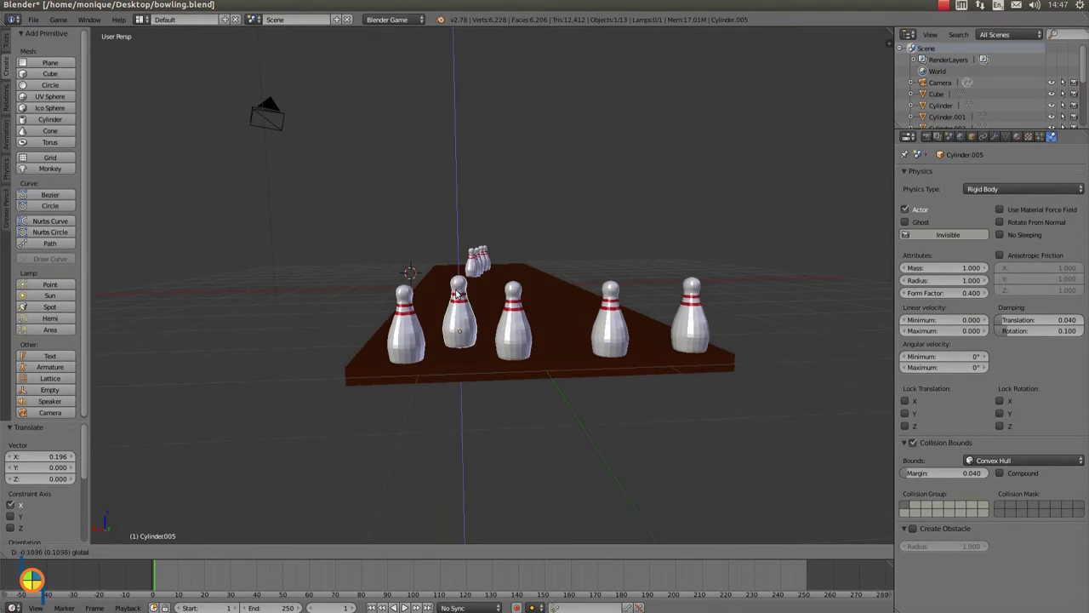
click(459, 299)
mouse_move(465, 324)
middle_down()
mouse_move(469, 348)
mouse_move(457, 326)
middle_up()
Move back-row pin Cylinder.004 to the front group along Y, X and Z.
right_click(468, 278)
key(g)
key(y)
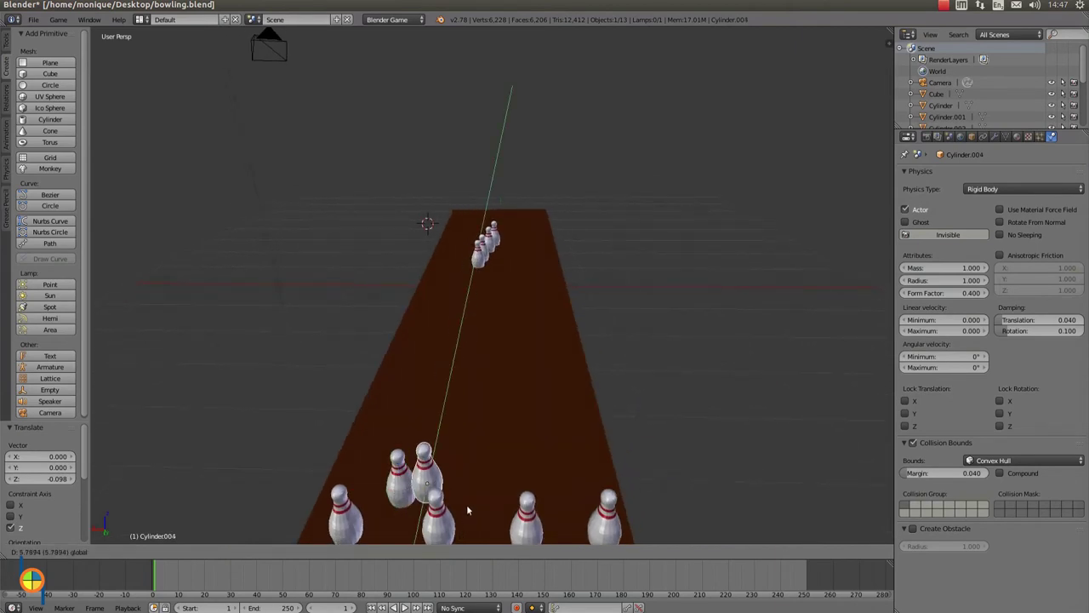
click(383, 486)
key(g)
key(x)
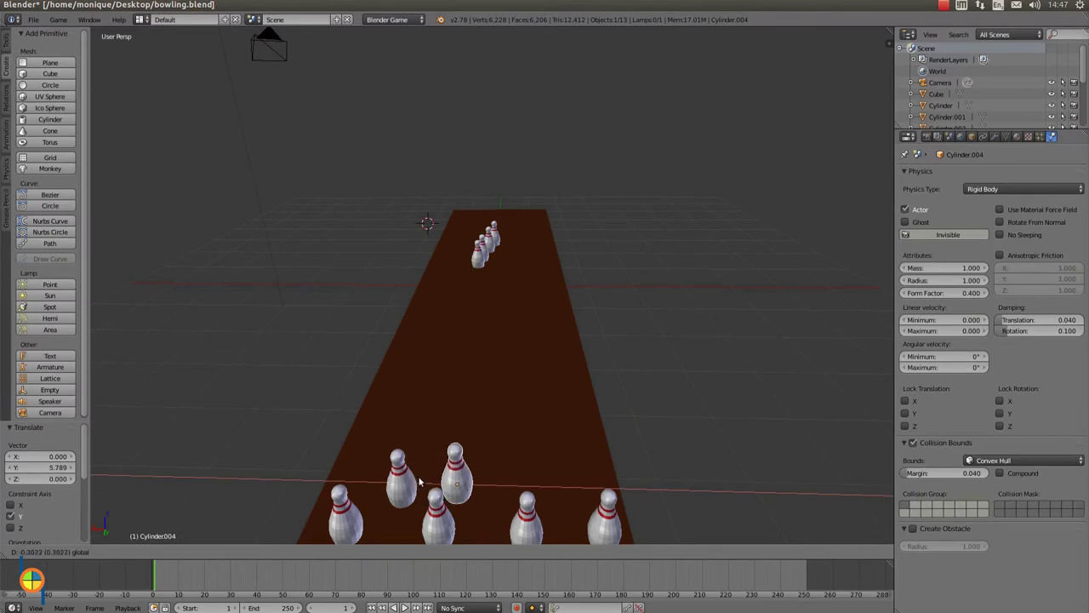
click(476, 512)
middle_drag(475, 511, 498, 473)
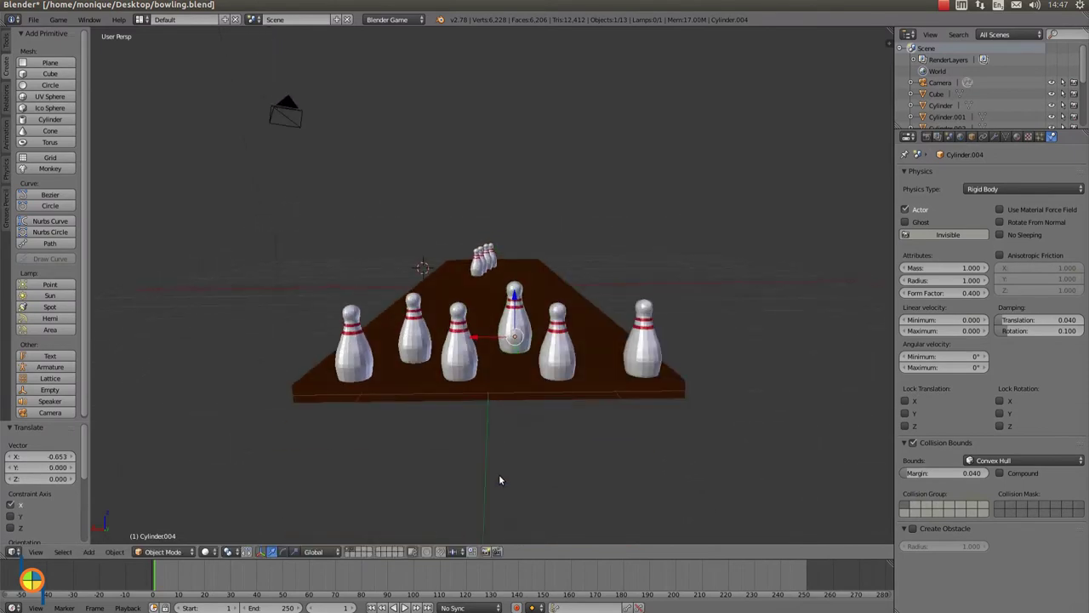
key(g)
key(z)
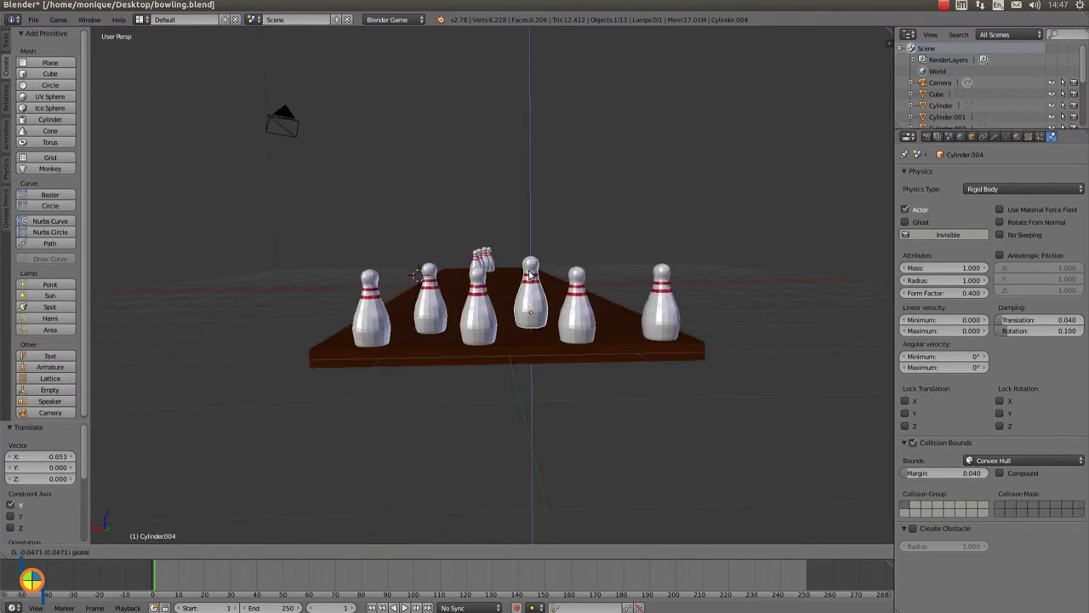
click(531, 341)
mouse_move(530, 341)
middle_down()
mouse_move(464, 393)
mouse_move(451, 379)
mouse_move(450, 341)
middle_up()
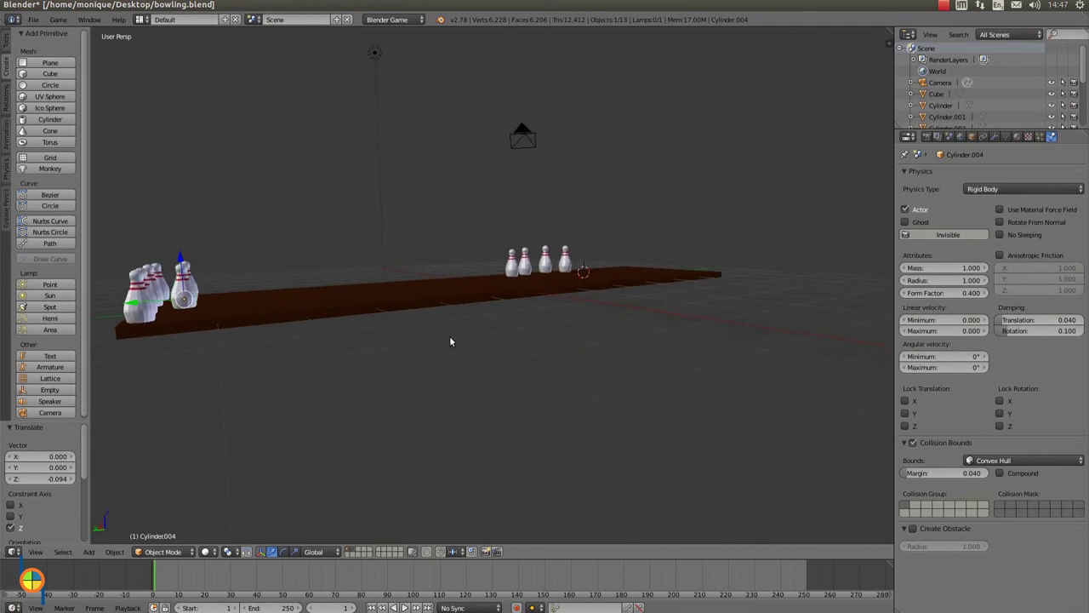
Nudge Cylinder.004 further along the lane.
key(g)
key(y)
click(133, 304)
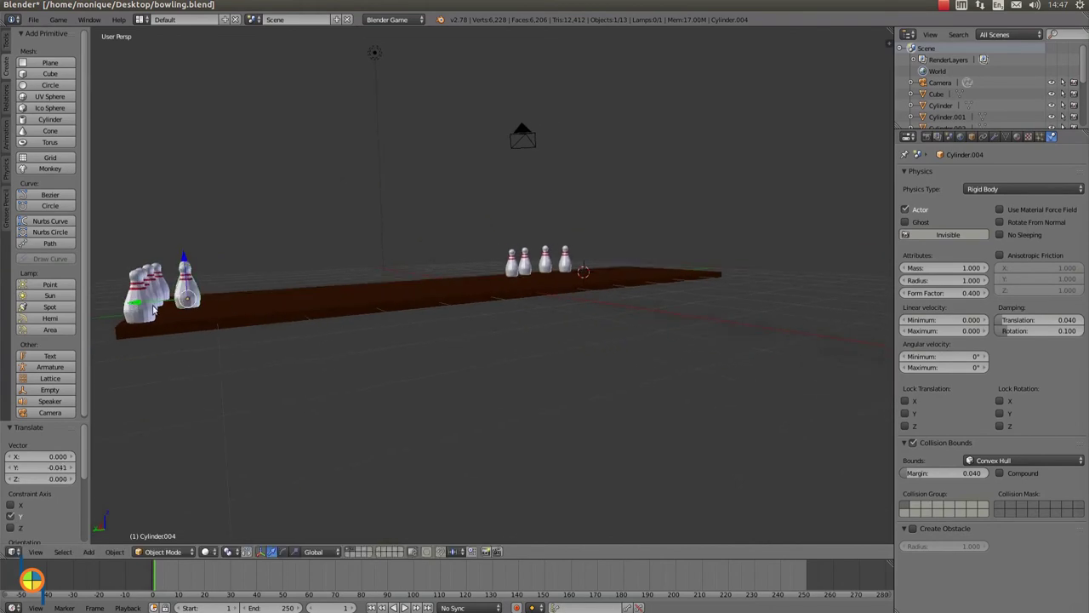
middle_drag(133, 303, 261, 318)
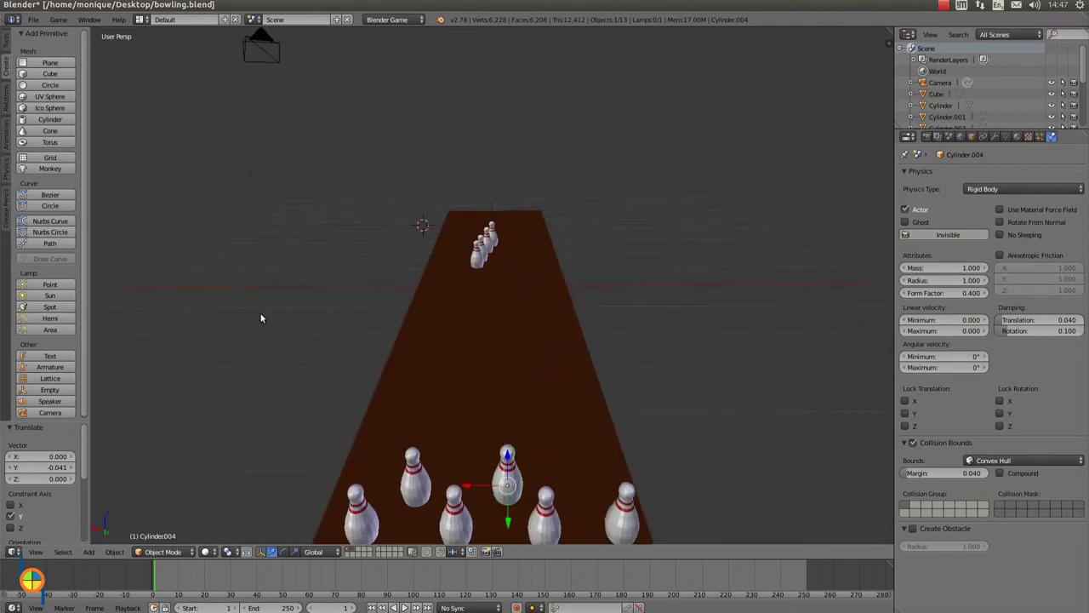
Bring Cylinder.003 forward and place it at the right end of the front row.
right_click(482, 262)
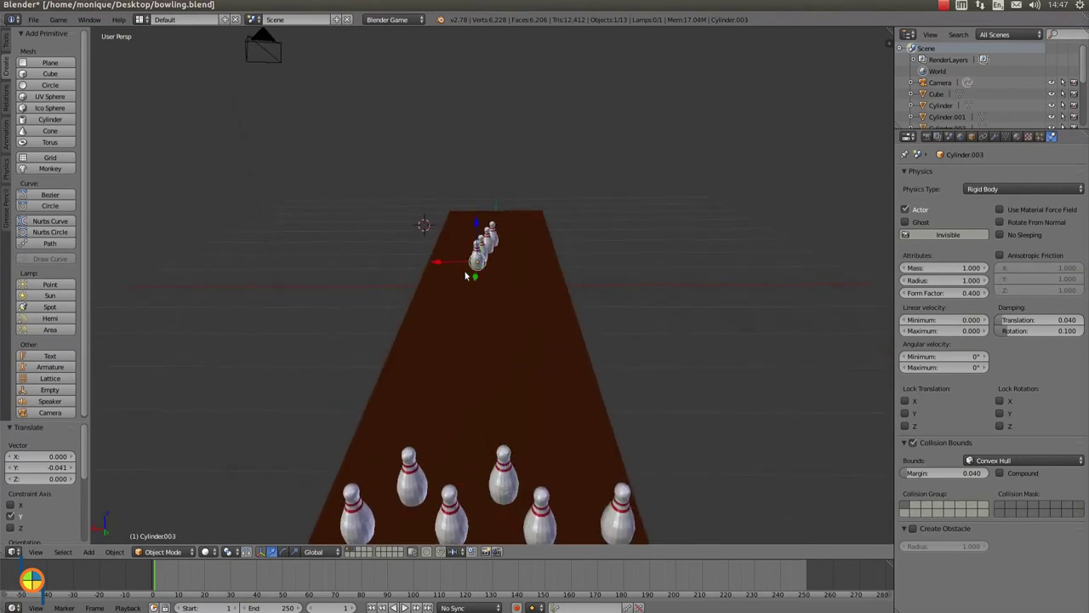
key(g)
key(y)
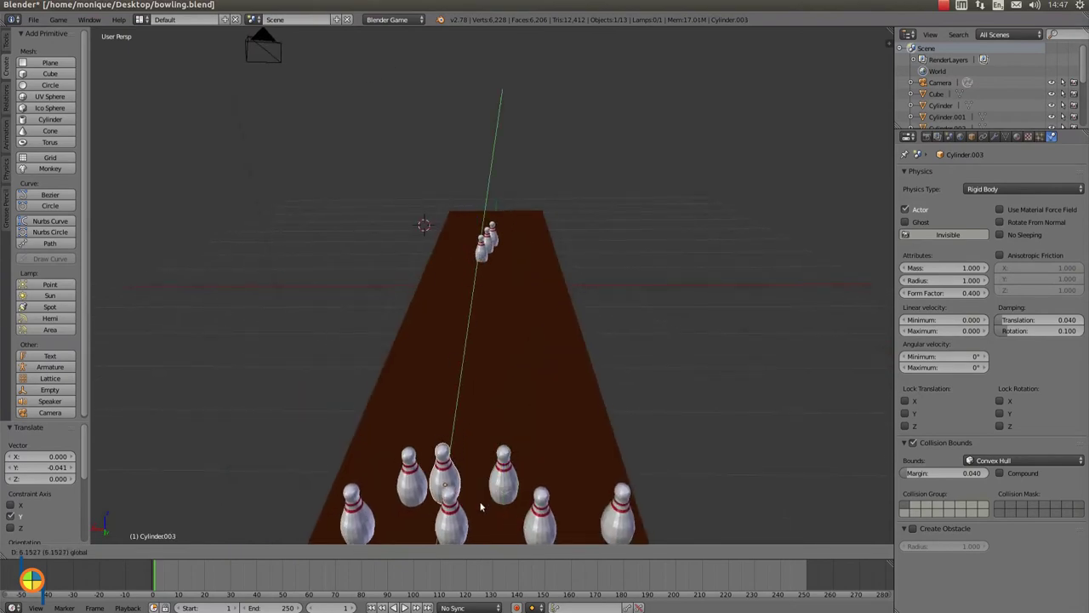
click(396, 487)
key(g)
key(x)
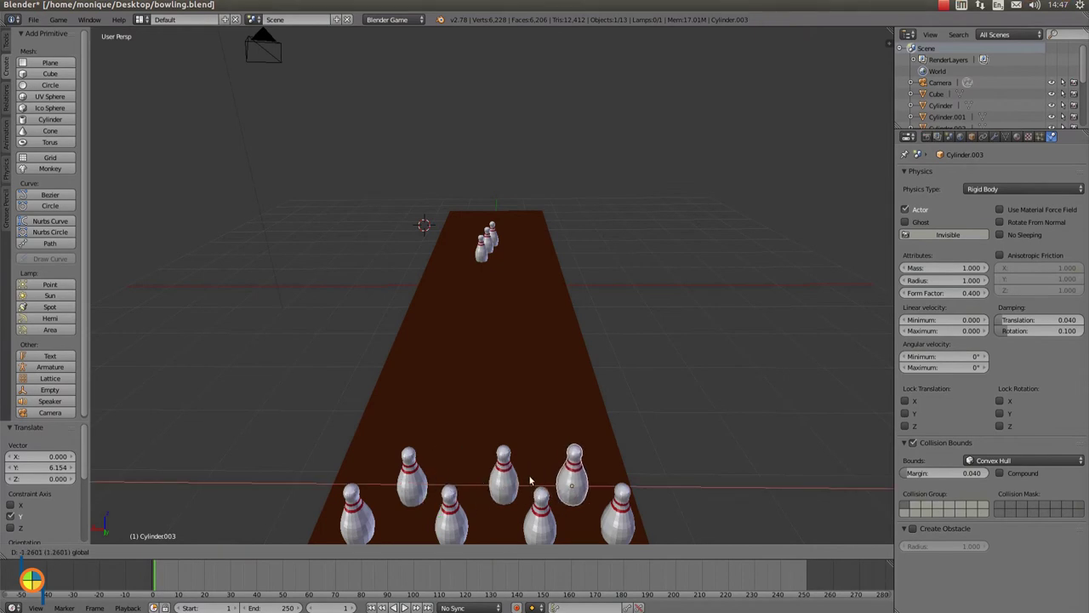
click(538, 500)
mouse_move(537, 500)
middle_down()
mouse_move(549, 470)
mouse_move(525, 474)
middle_up()
Nudge Cylinder.003 slightly along the lane and lower it to sit on the lane.
key(g)
key(y)
click(234, 360)
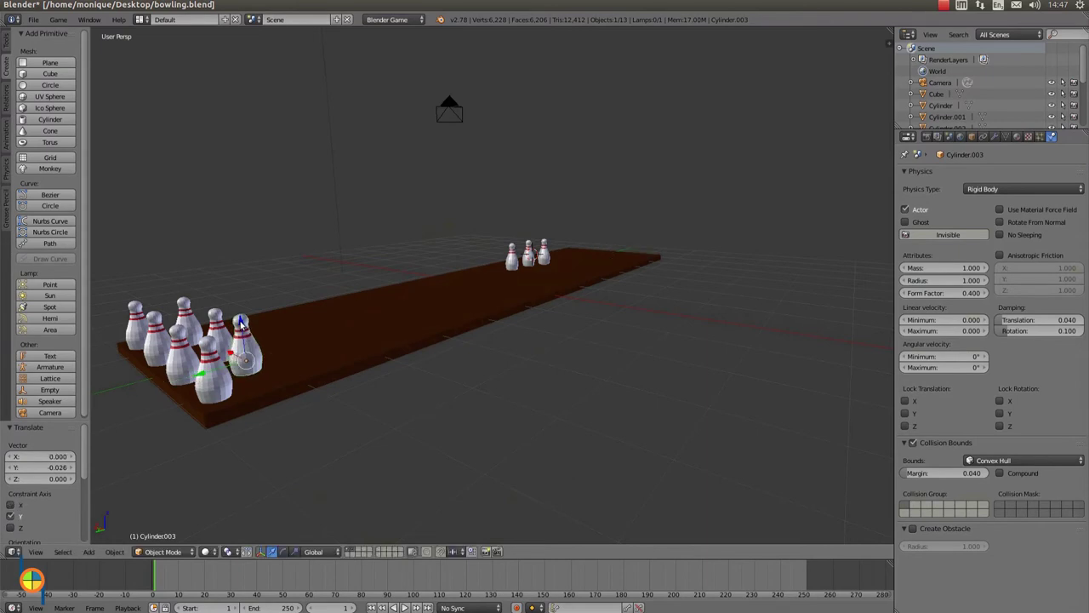
key(g)
key(z)
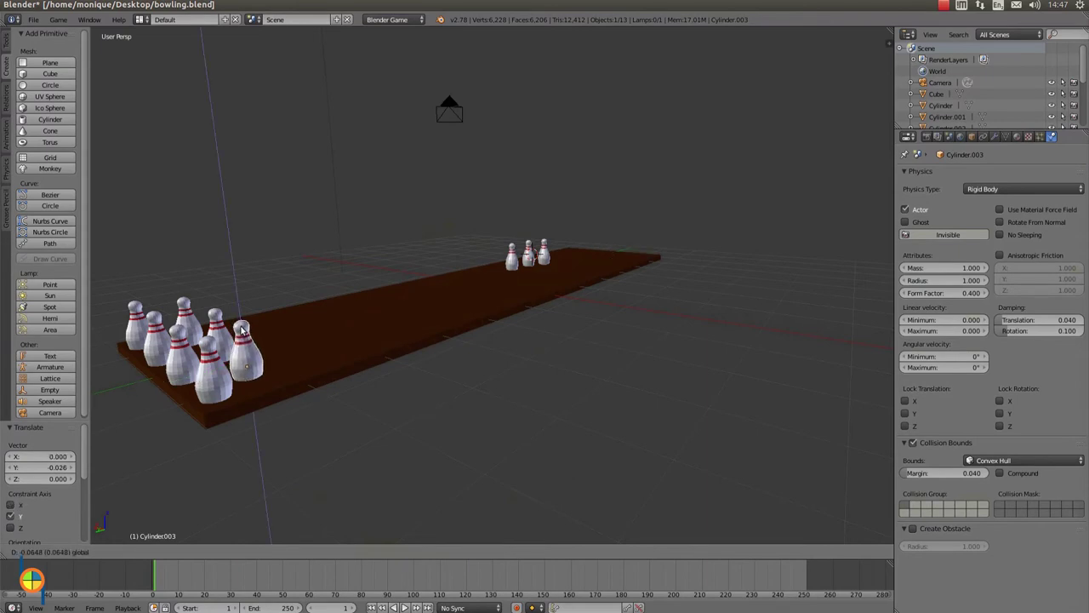
click(266, 325)
middle_drag(267, 323, 384, 318)
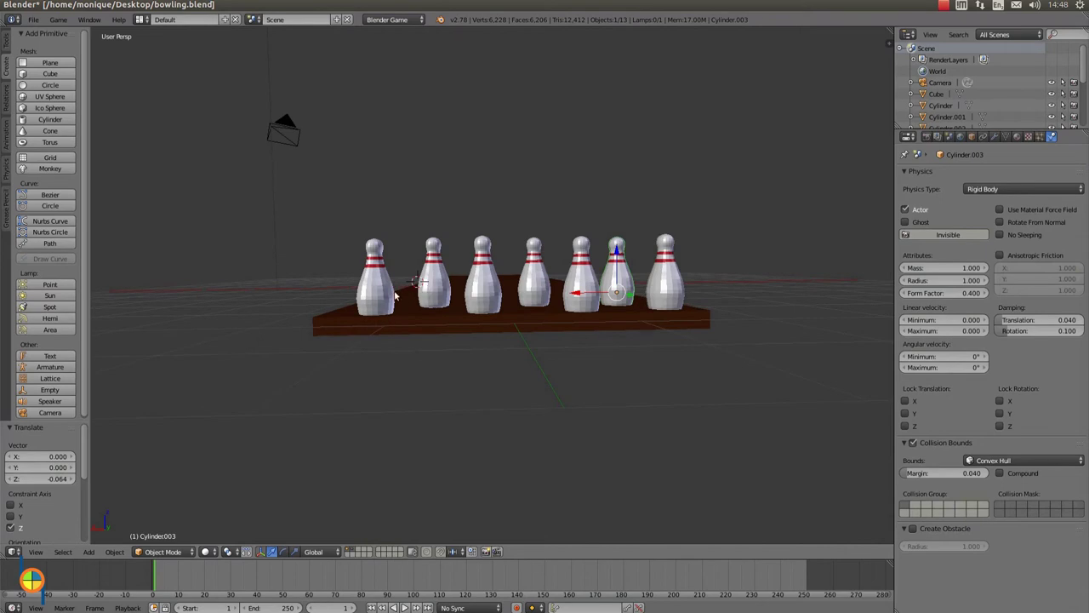
Nudge the second and fourth front-row pins sideways for even spacing.
right_click(421, 289)
key(g)
key(x)
click(390, 297)
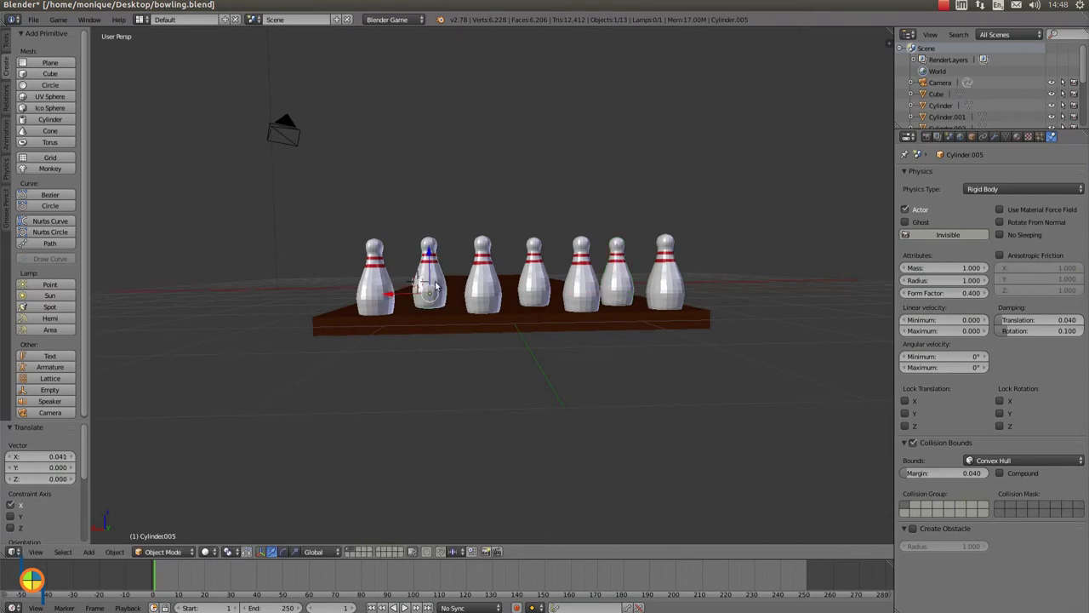
right_click(495, 296)
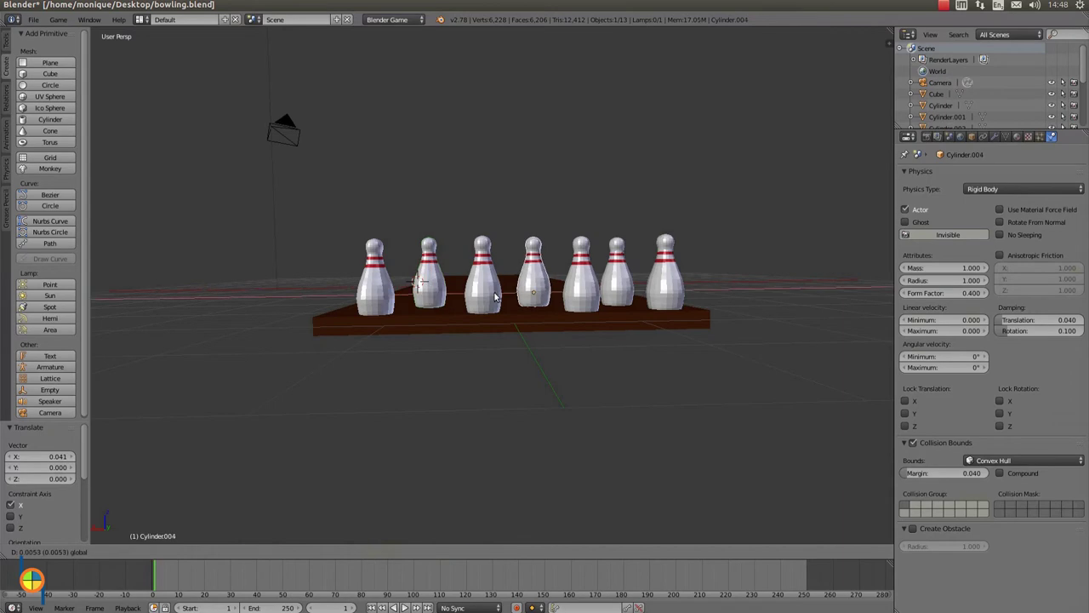
key(g)
click(677, 303)
middle_drag(660, 306, 655, 313)
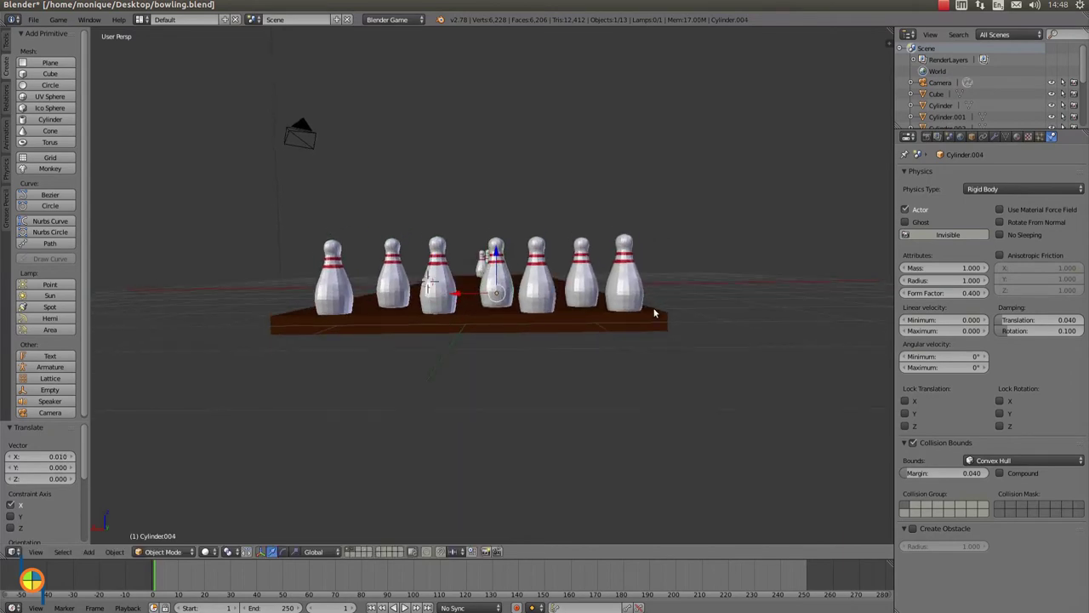
mouse_move(587, 309)
middle_down()
mouse_move(557, 343)
mouse_move(508, 346)
mouse_move(520, 345)
mouse_move(503, 318)
mouse_move(514, 317)
middle_up()
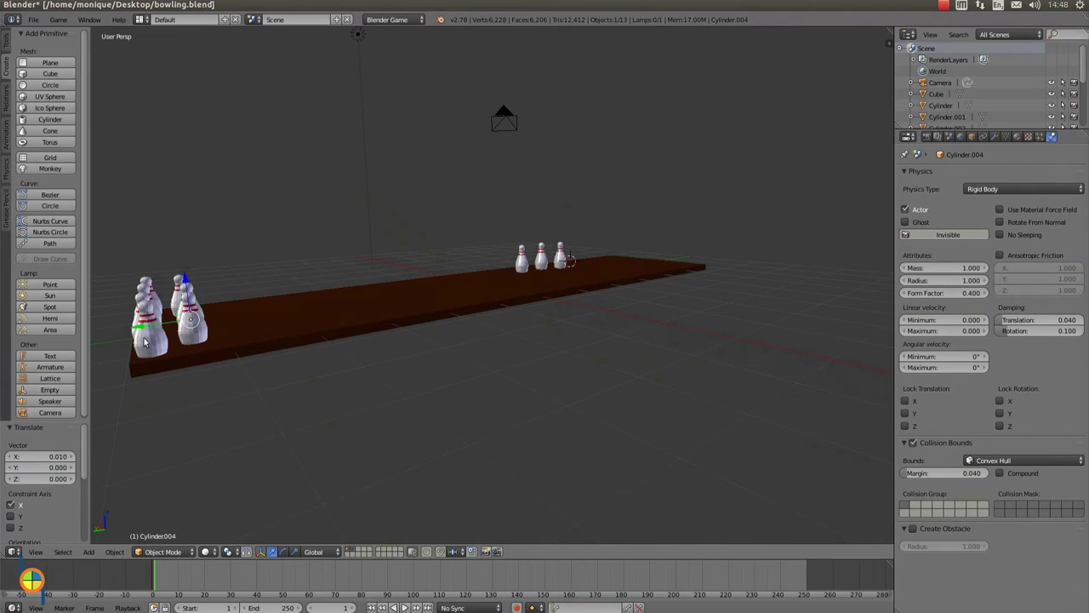
Shift two pins along the lane to tighten the front group.
key(g)
key(y)
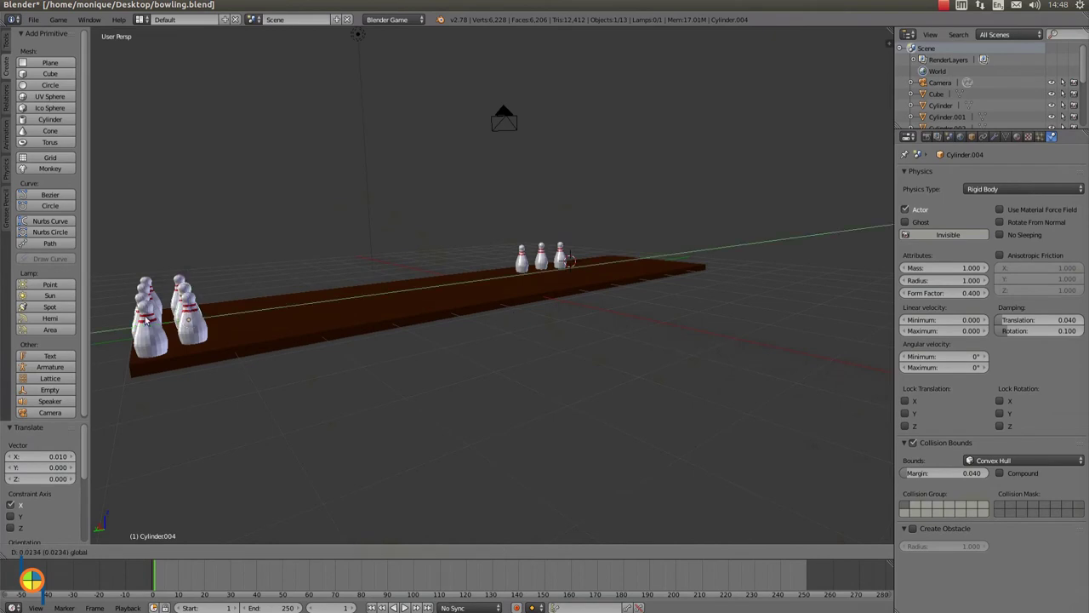
click(166, 313)
mouse_move(166, 313)
middle_down()
mouse_move(174, 342)
mouse_move(149, 328)
mouse_move(243, 341)
mouse_move(325, 296)
mouse_move(319, 302)
middle_up()
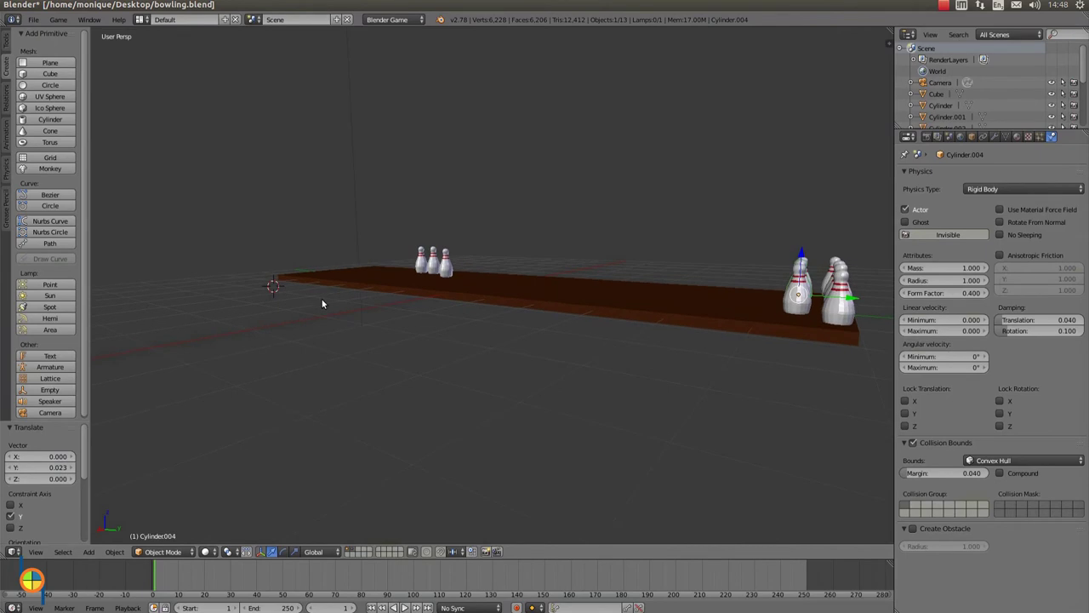
middle_drag(729, 311, 721, 322)
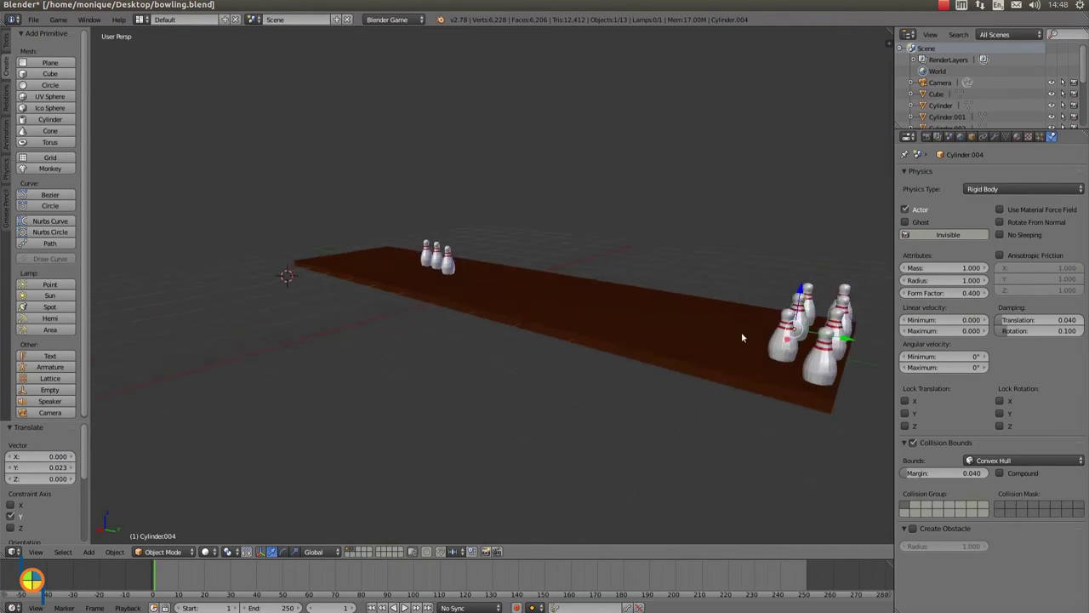
right_click(795, 347)
key(g)
key(y)
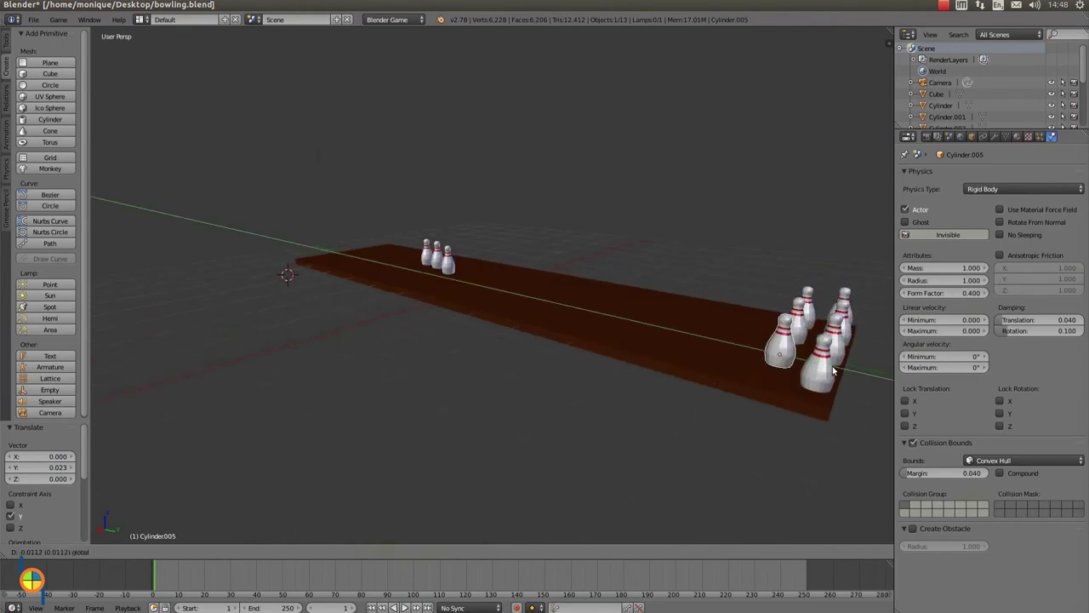
click(773, 377)
mouse_move(772, 377)
middle_down()
mouse_move(663, 376)
mouse_move(700, 372)
mouse_move(703, 359)
middle_up()
Nudge another front-row pin slightly sideways, then select far-end pin Cylinder.002.
right_click(515, 311)
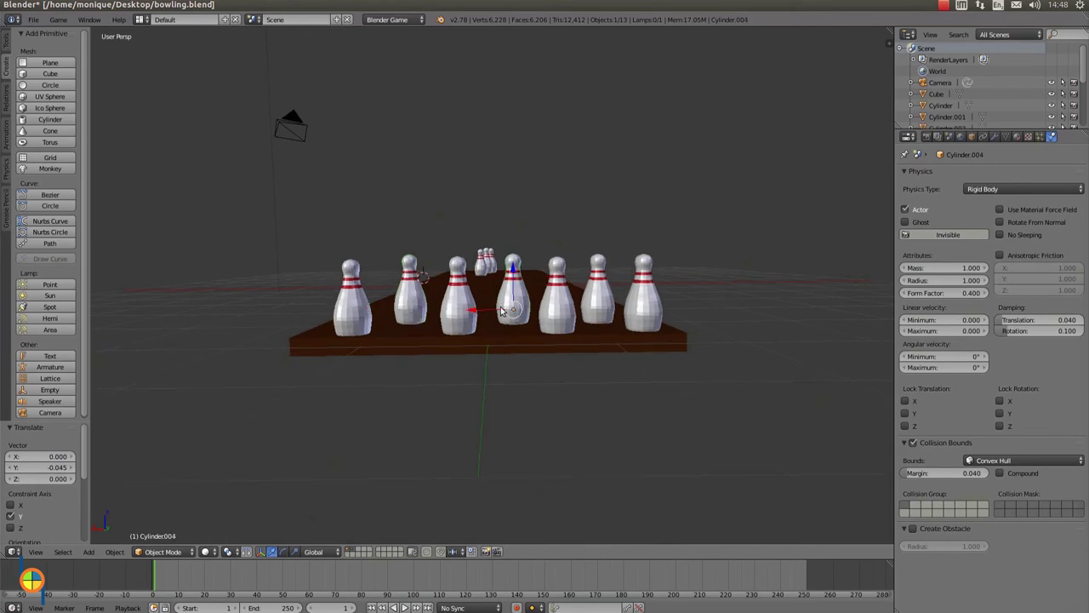
drag(470, 312, 471, 311)
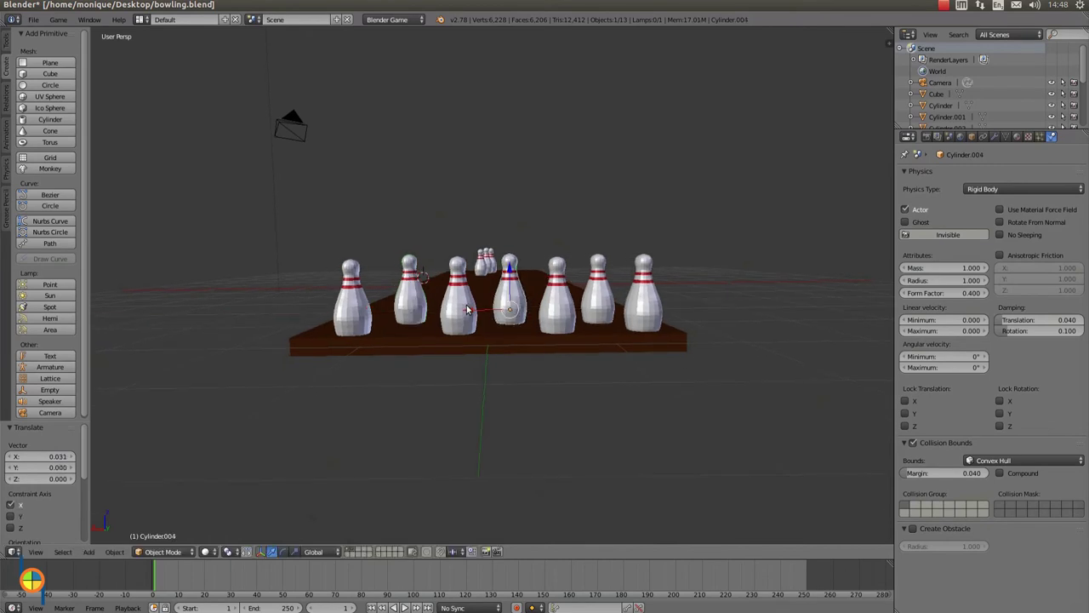
mouse_move(486, 270)
middle_down()
mouse_move(485, 283)
mouse_move(460, 271)
mouse_move(454, 292)
middle_up()
right_click(452, 268)
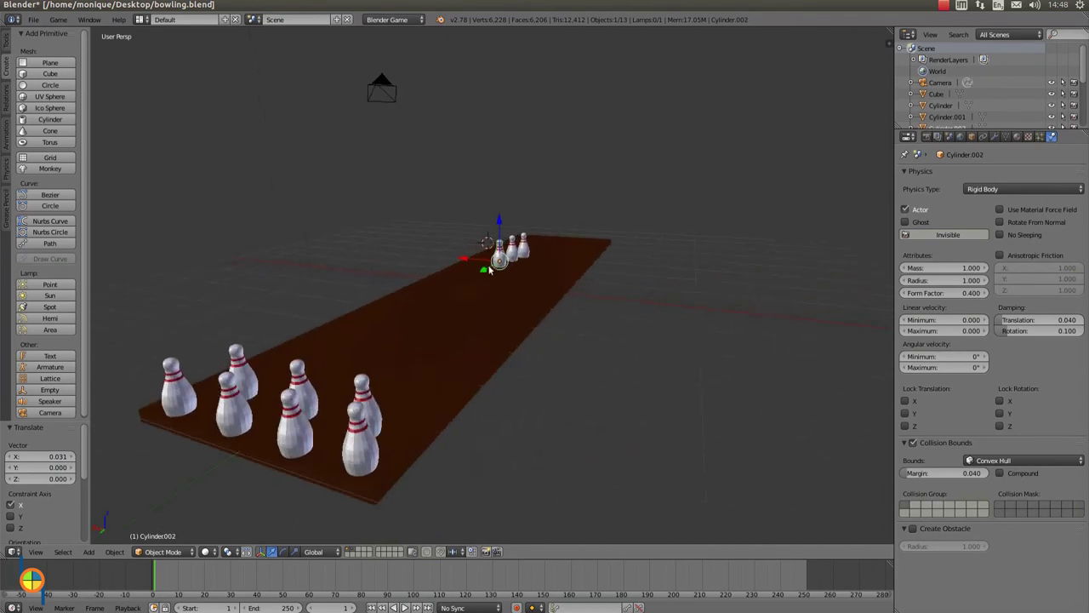
Bring Cylinder.002 from the far end into its place in the triangle.
key(g)
key(y)
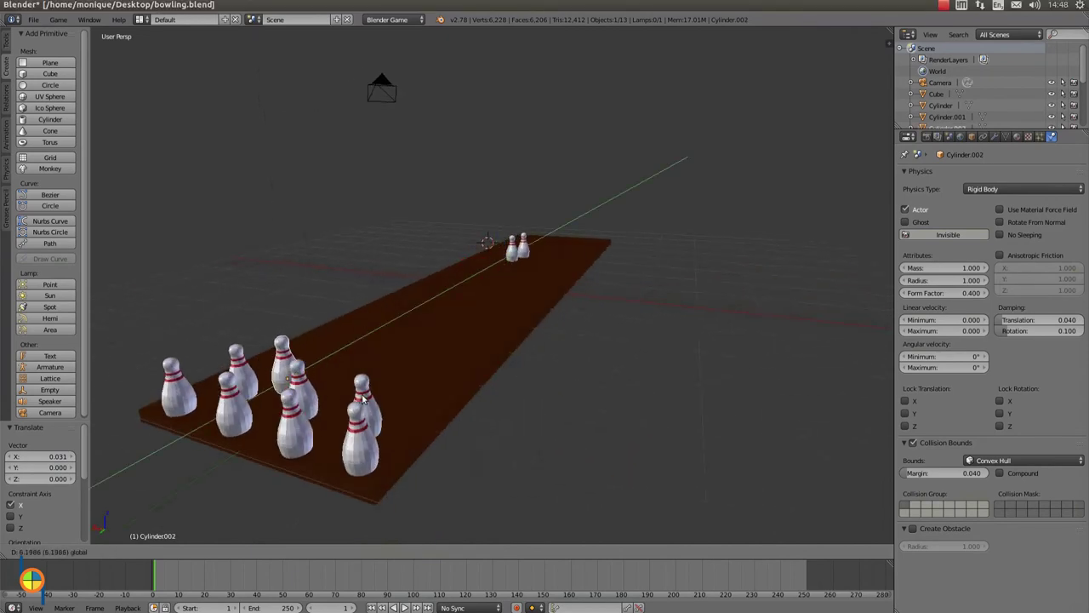
click(363, 400)
middle_drag(363, 400, 394, 408)
scroll(396, 414, up, 2)
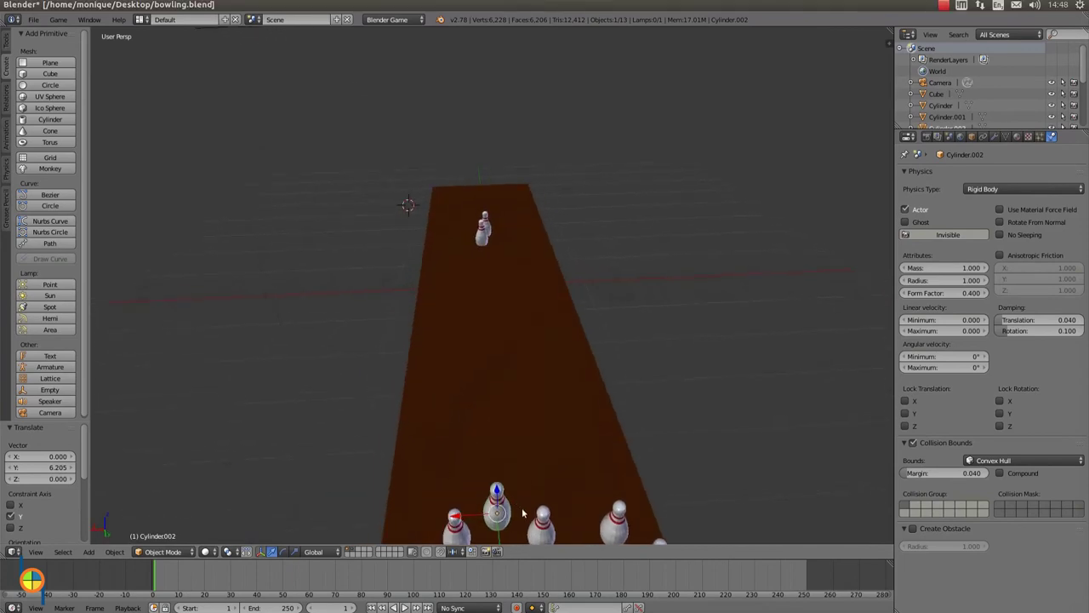
key(g)
key(y)
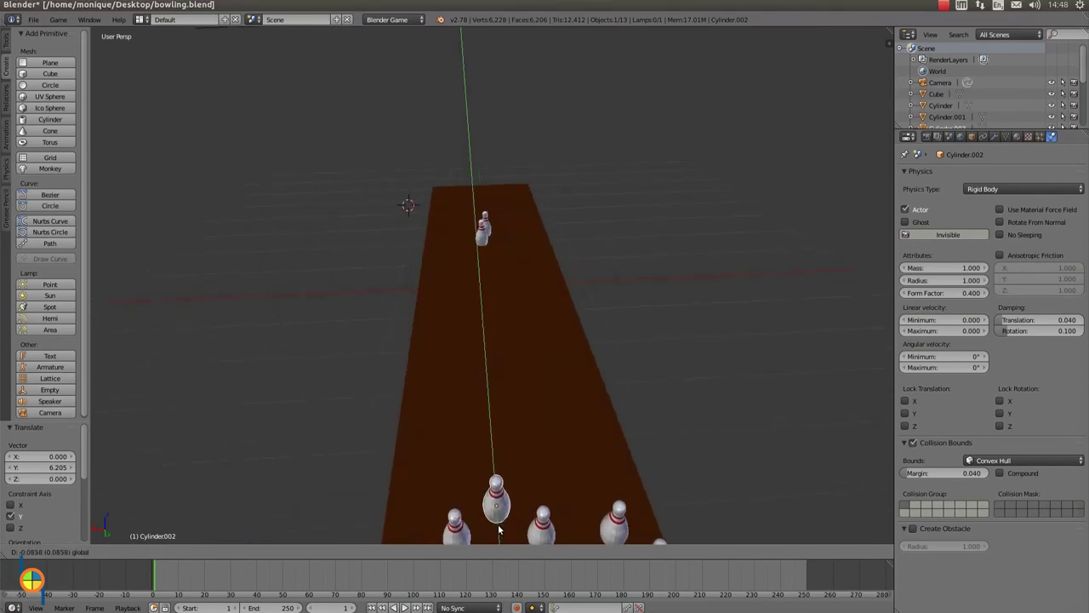
click(499, 531)
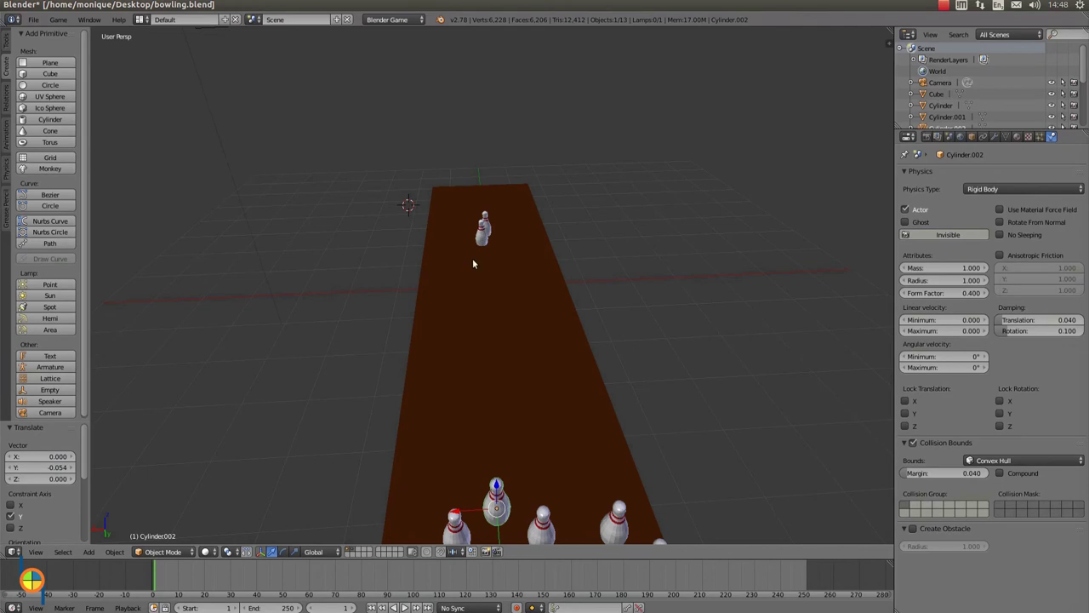
Move Cylinder.001 to the front group, shifting it 0.062 sideways and levelling its height.
right_click(481, 259)
key(g)
key(y)
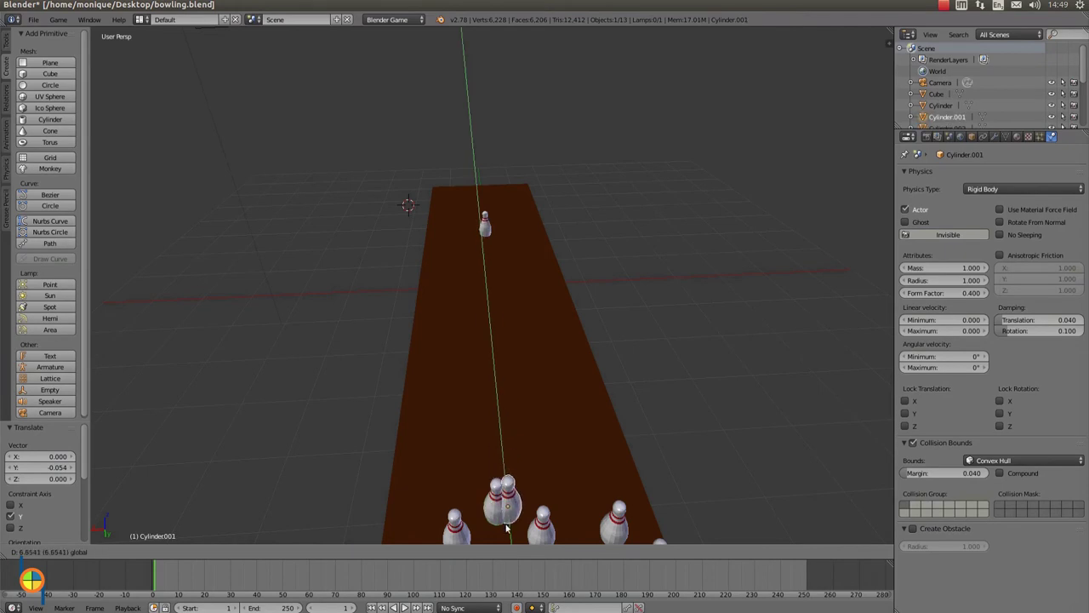
click(508, 521)
key(g)
key(x)
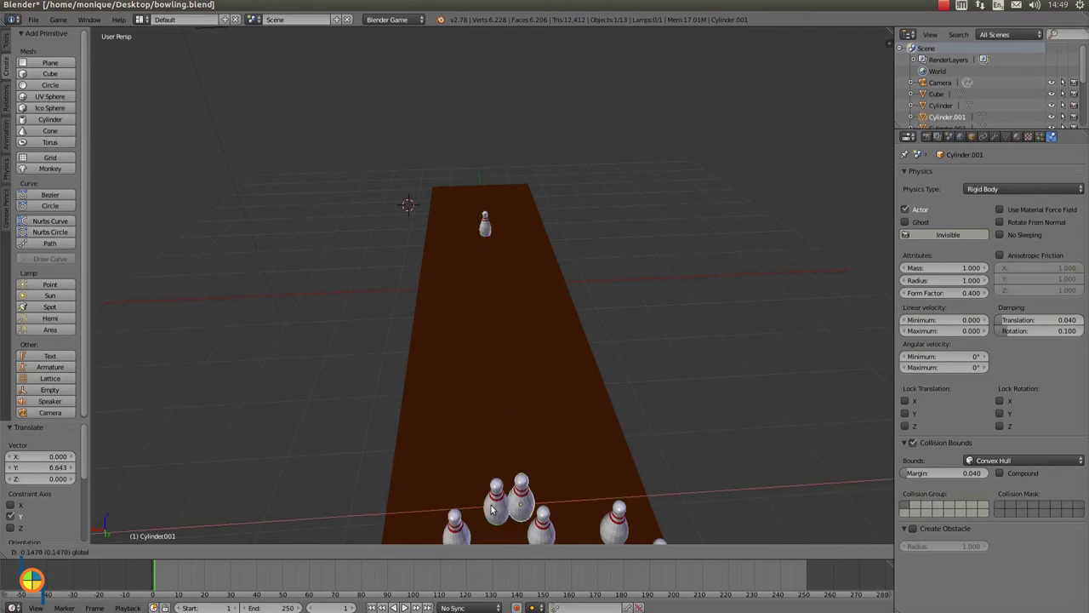
click(545, 513)
mouse_move(547, 515)
middle_down()
mouse_move(549, 468)
mouse_move(541, 446)
mouse_move(528, 454)
middle_up()
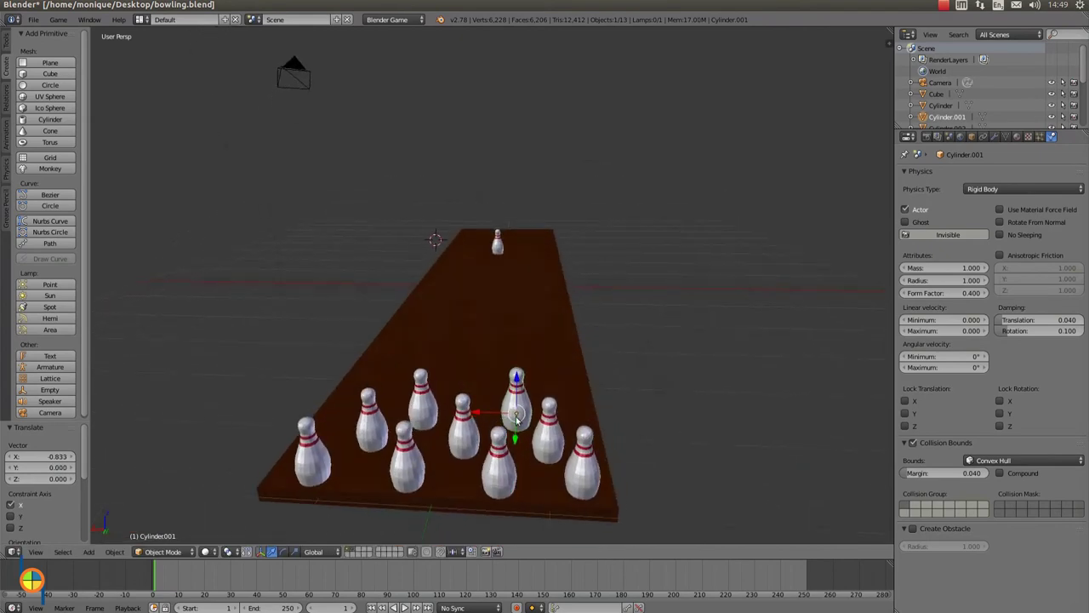
key(g)
key(z)
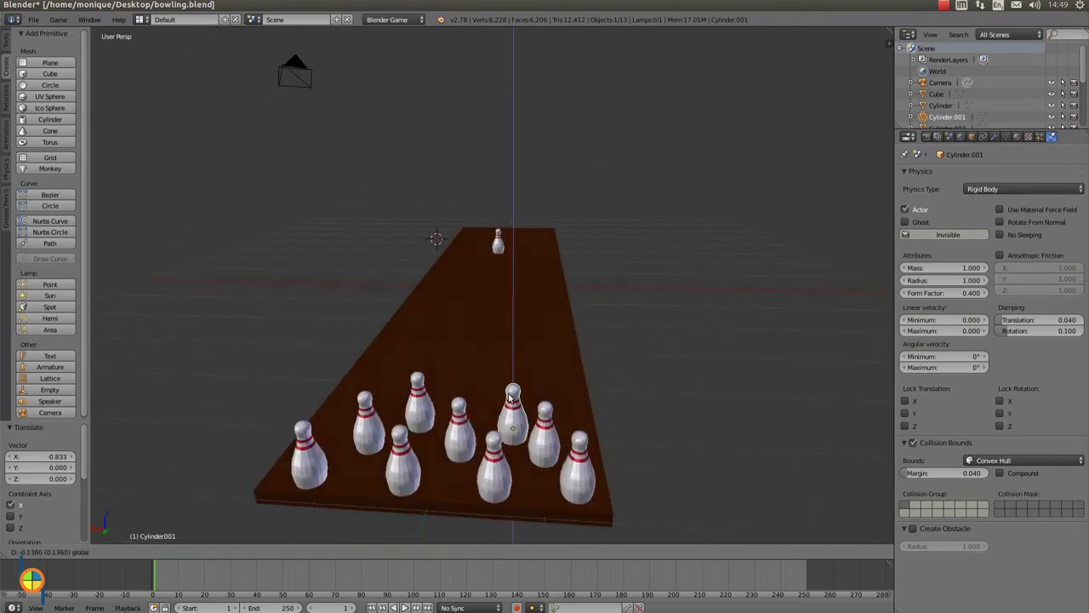
click(510, 394)
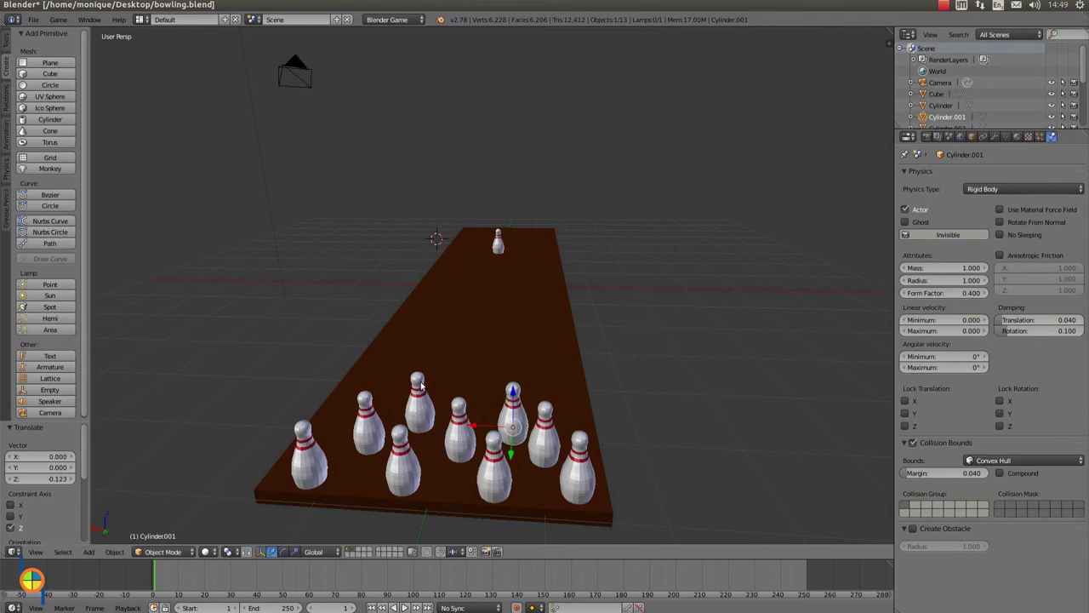
Adjust the height of a back-row pin so it sits level on the lane.
right_click(418, 384)
key(g)
key(z)
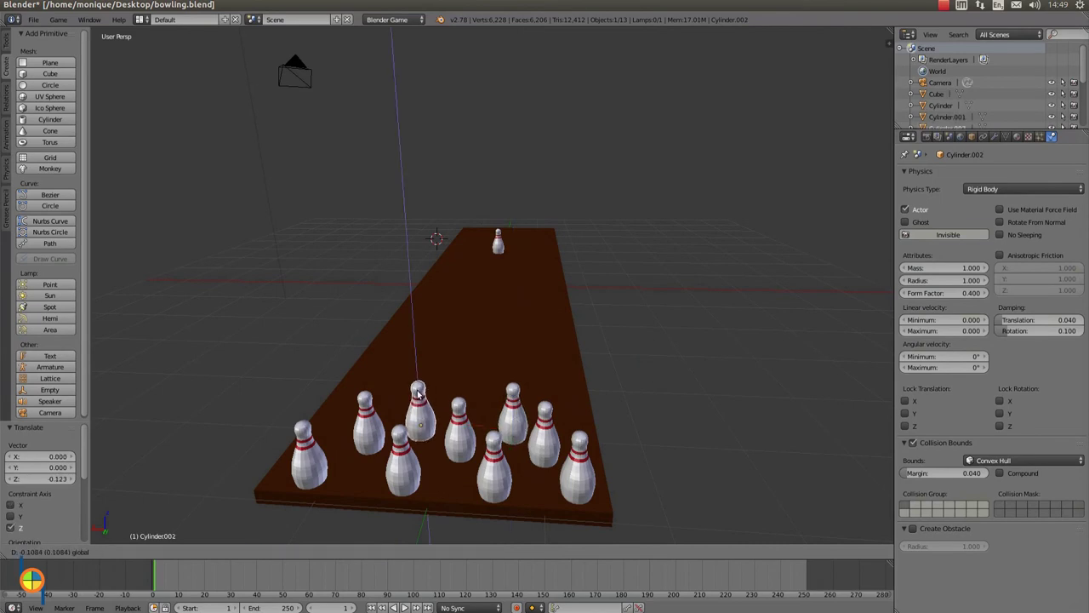
click(413, 444)
middle_drag(413, 444, 249, 443)
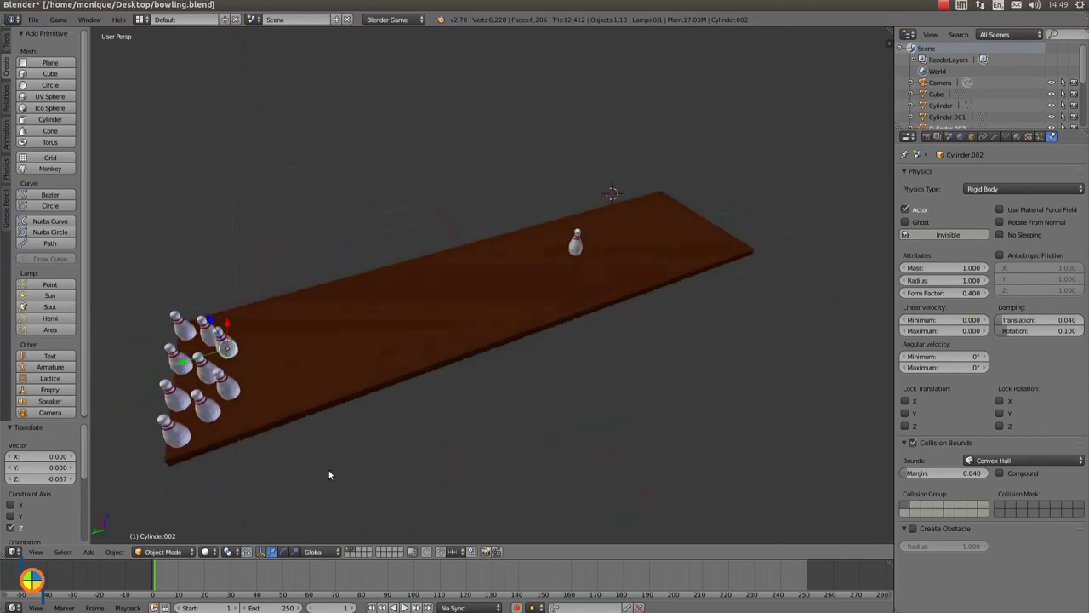
Nudge two neighbouring triangle pins along the lane's Y axis.
right_click(249, 443)
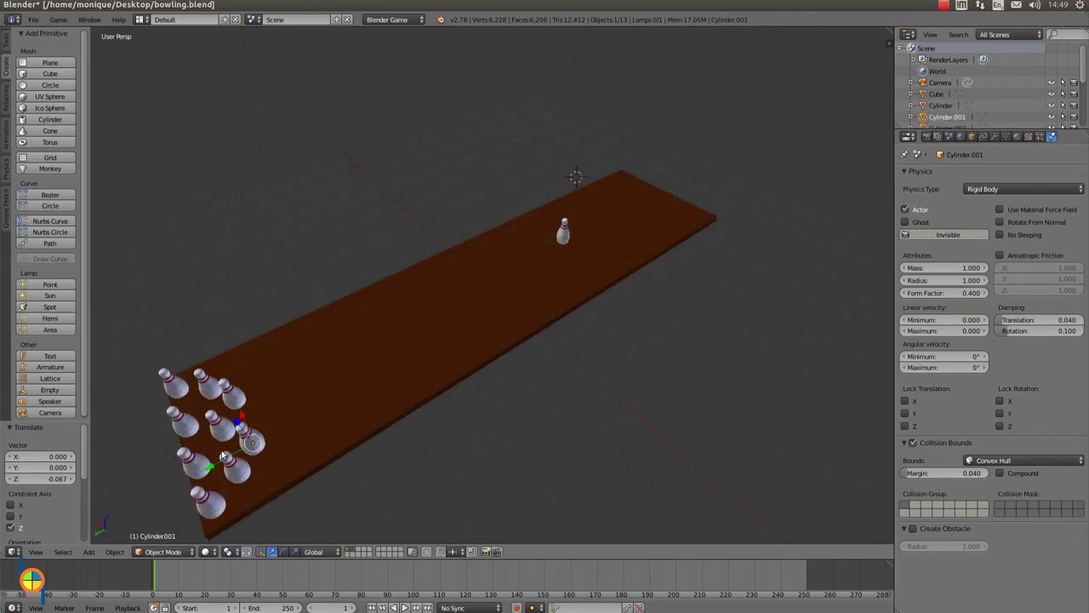
key(g)
key(y)
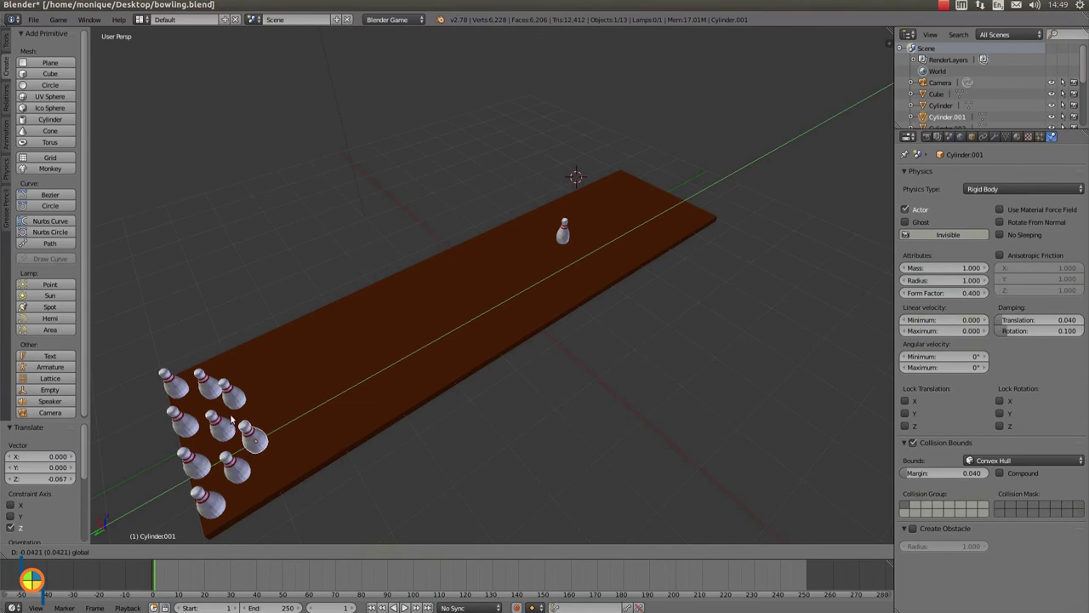
click(231, 423)
right_click(241, 395)
key(g)
key(y)
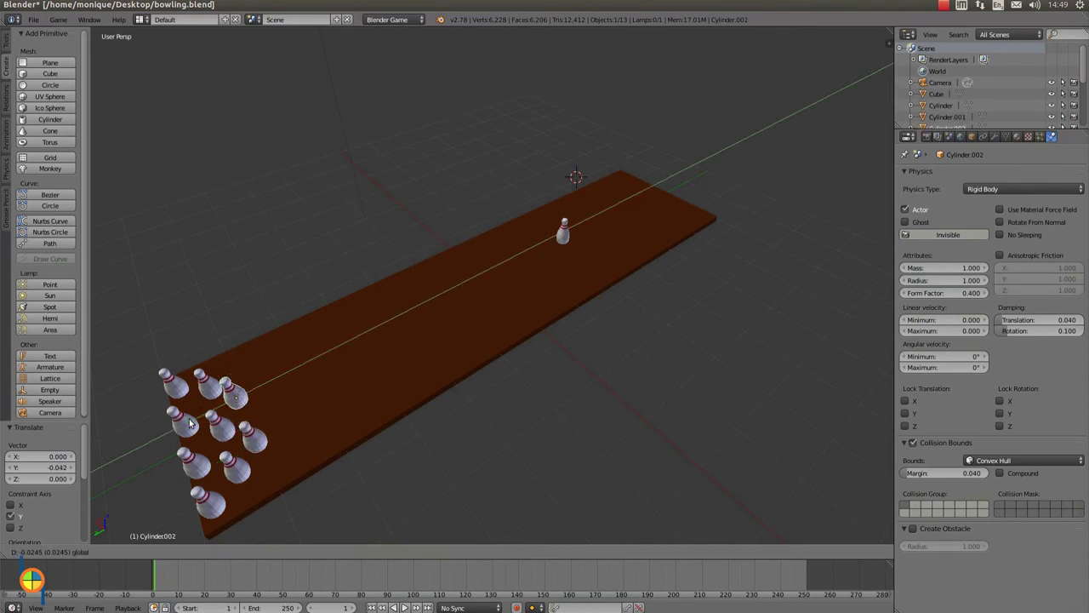
click(306, 410)
Adjust the selected pin's vertical position so it rests on the lane.
middle_drag(305, 410, 385, 381)
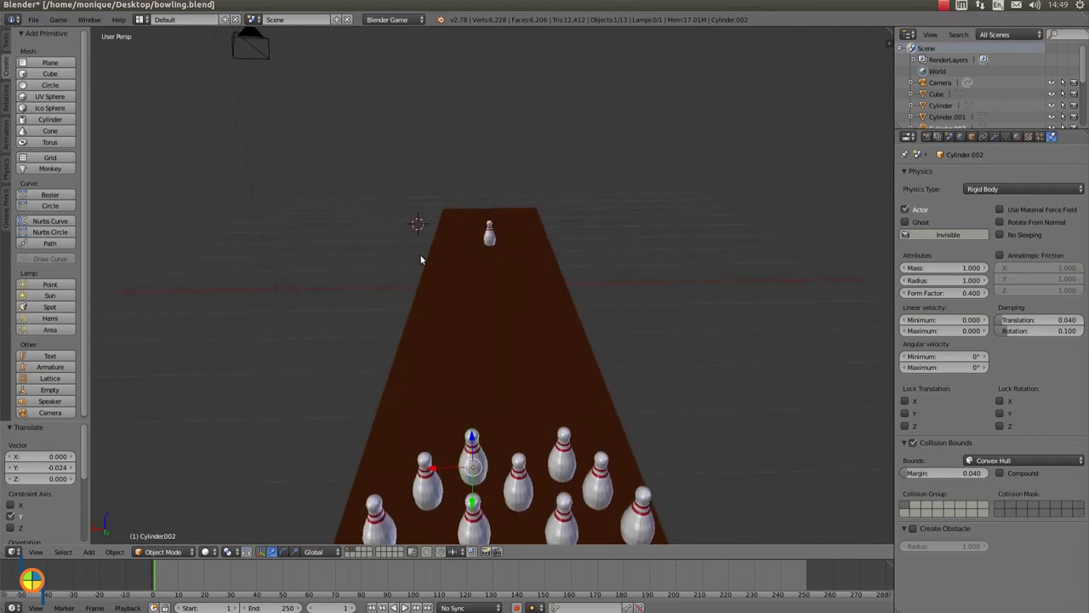
middle_drag(436, 275, 455, 245)
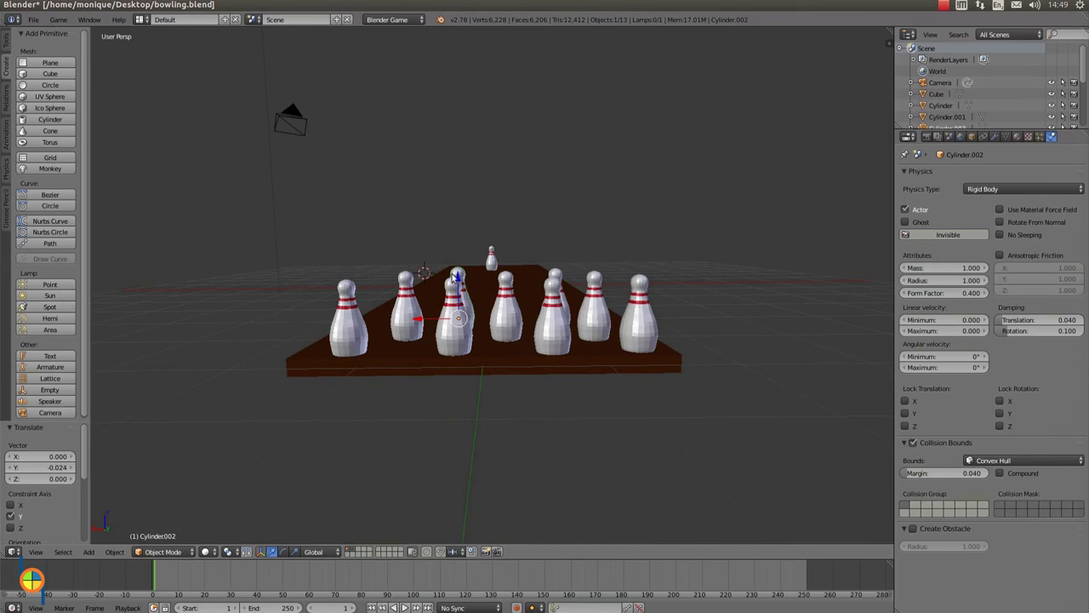
key(g)
key(z)
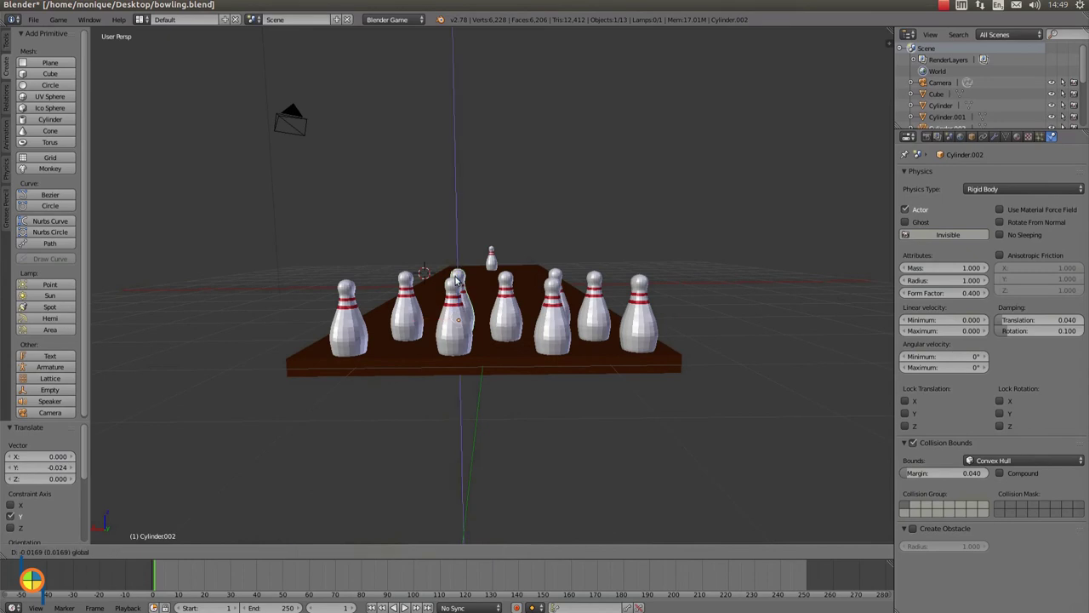
click(505, 313)
middle_drag(505, 312, 502, 316)
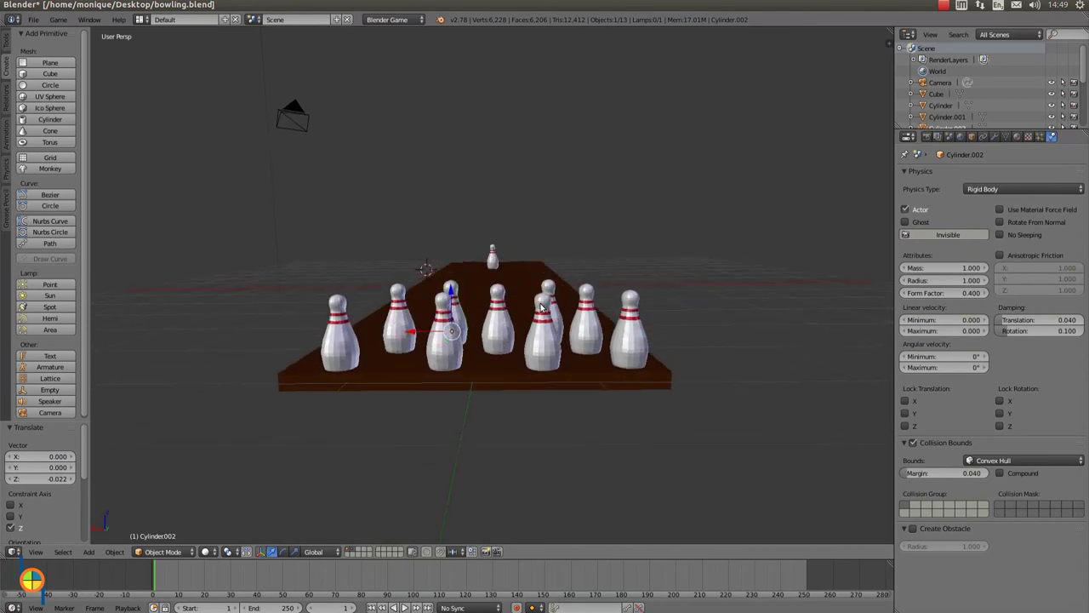
Shift another triangle pin slightly sideways along X.
right_click(507, 332)
key(g)
key(x)
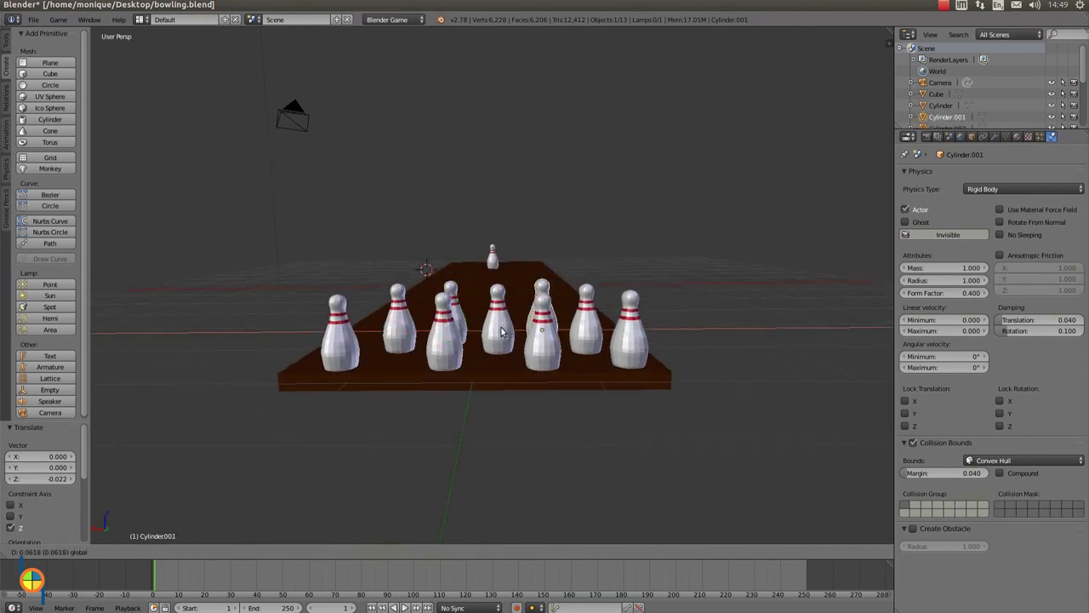
click(510, 333)
middle_drag(510, 334, 493, 348)
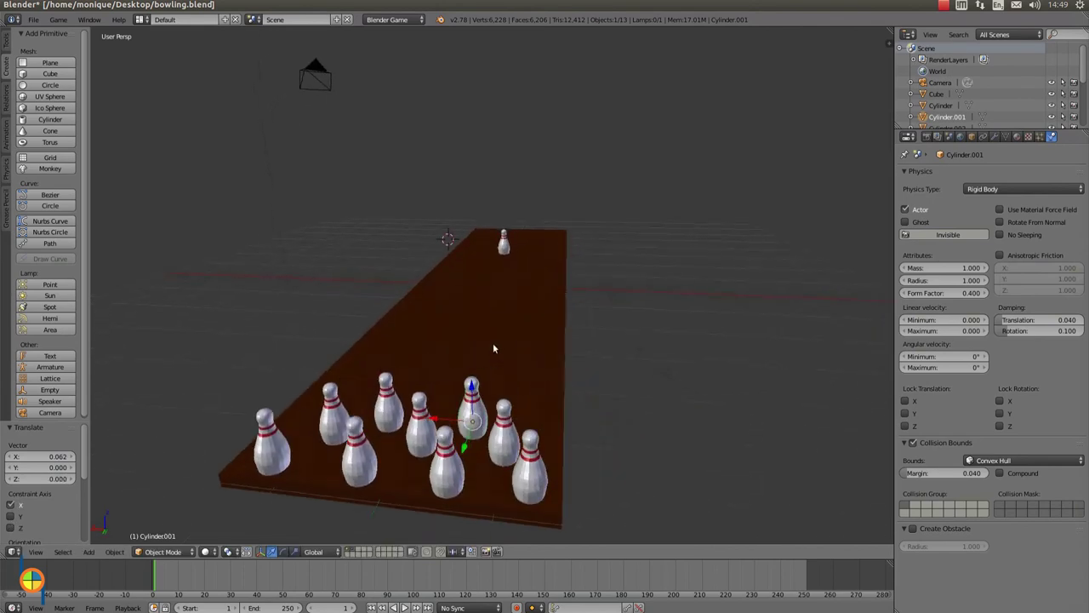
Select the lone far-end pin and pull it along Y down the lane toward the triangle.
right_click(499, 260)
key(g)
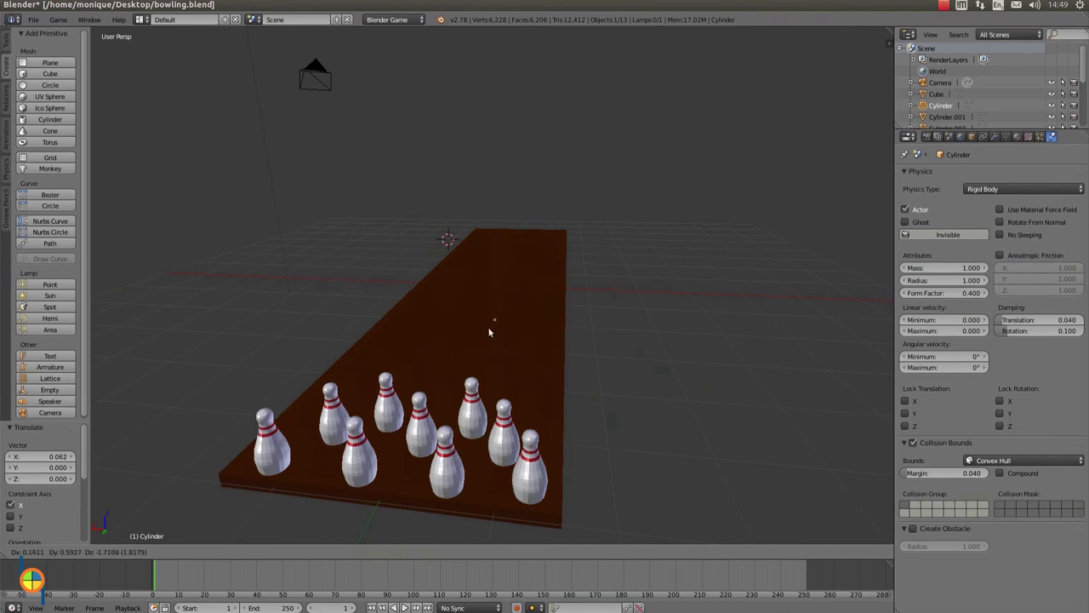
click(489, 259)
middle_drag(484, 277, 480, 279)
key(g)
key(y)
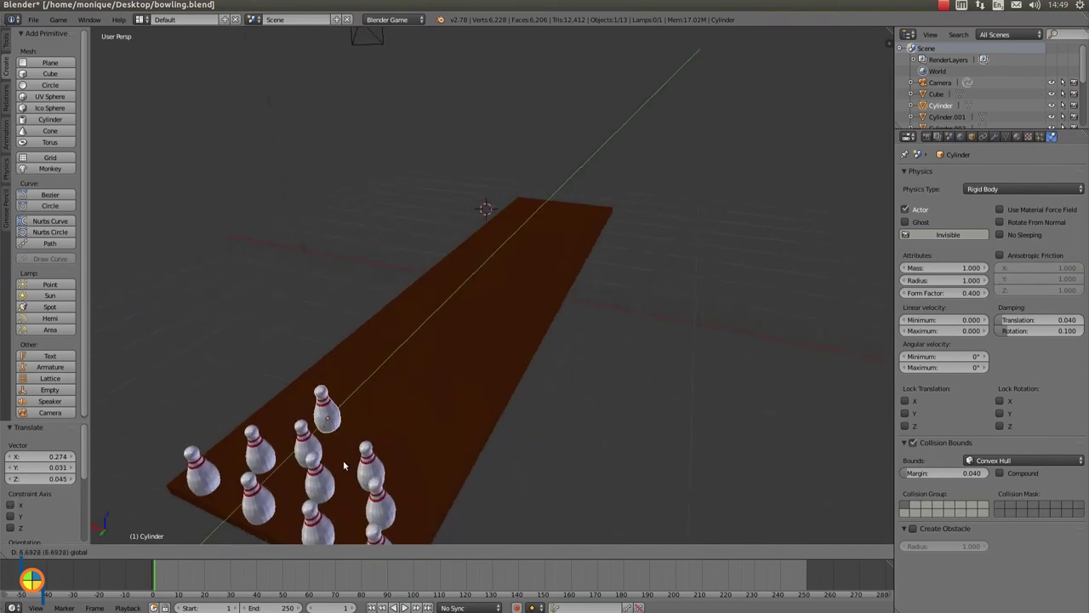
click(299, 411)
key(g)
key(x)
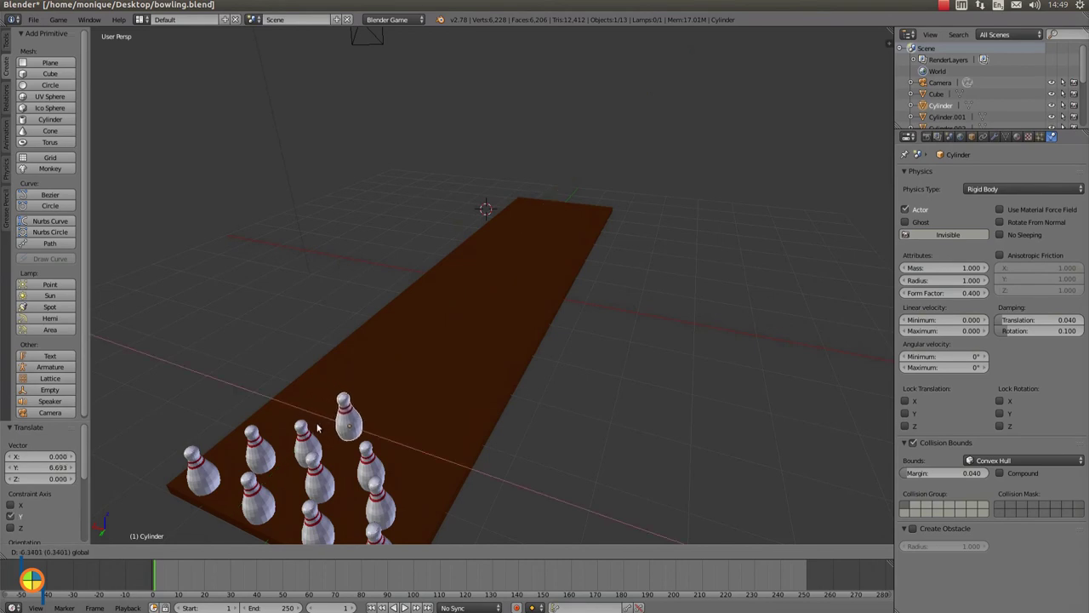
key(y)
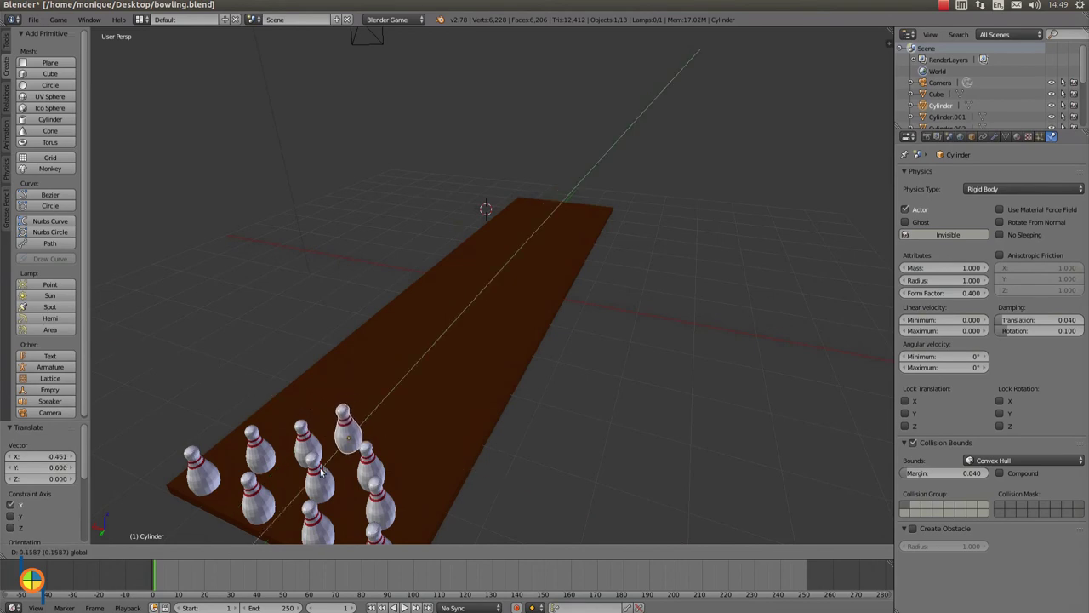
click(329, 470)
Nudge the pin along Y and X into place at the triangle's apex.
mouse_move(328, 470)
middle_down()
mouse_move(348, 465)
mouse_move(318, 448)
middle_up()
middle_drag(185, 344, 196, 349)
key(g)
key(y)
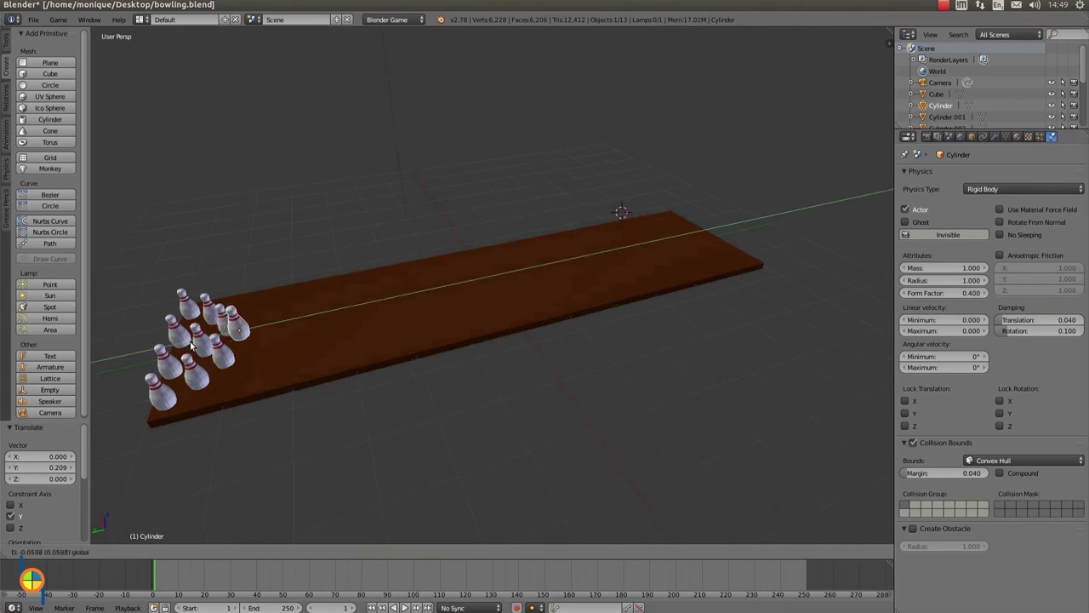
click(267, 359)
mouse_move(267, 358)
middle_down()
mouse_move(337, 367)
mouse_move(371, 351)
middle_up()
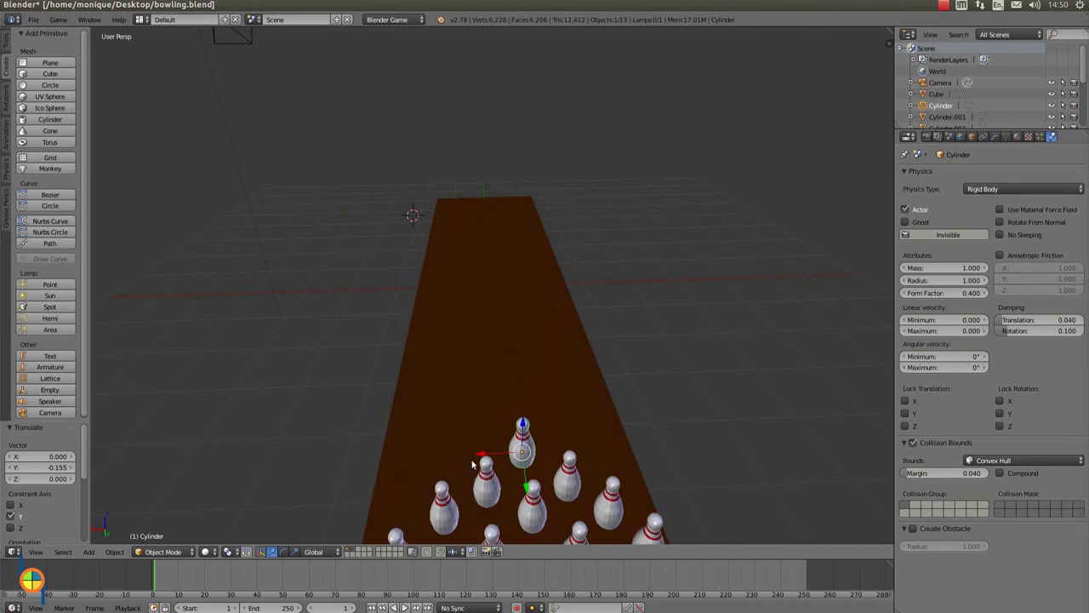
key(g)
key(x)
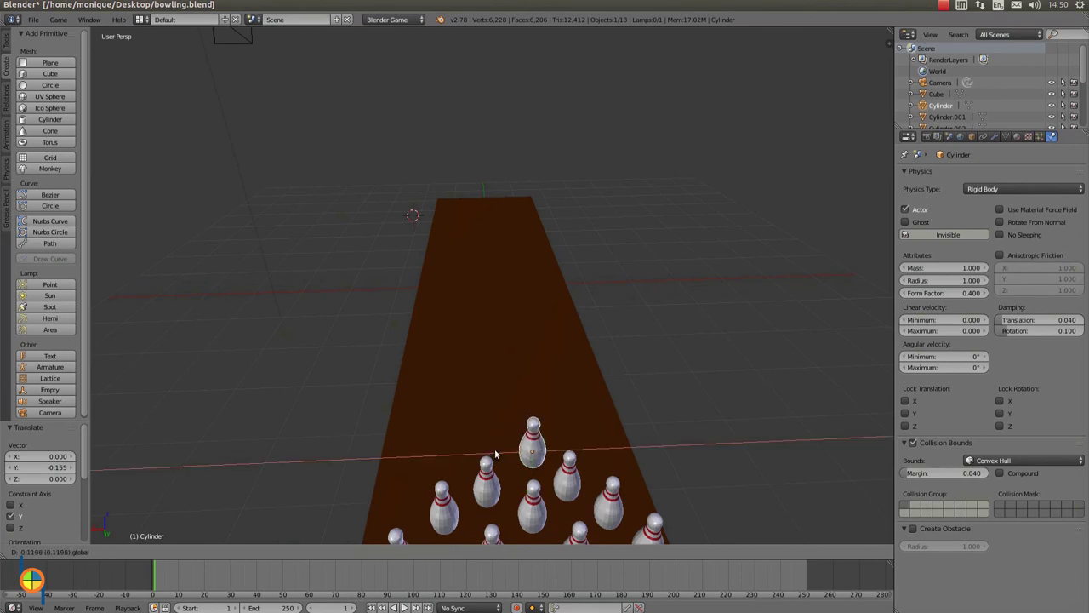
click(496, 455)
Adjust the pin's height along Z, raising it 0.090 so it sits on the lane.
mouse_move(514, 463)
middle_down()
mouse_move(504, 431)
mouse_move(523, 412)
middle_up()
key(g)
key(z)
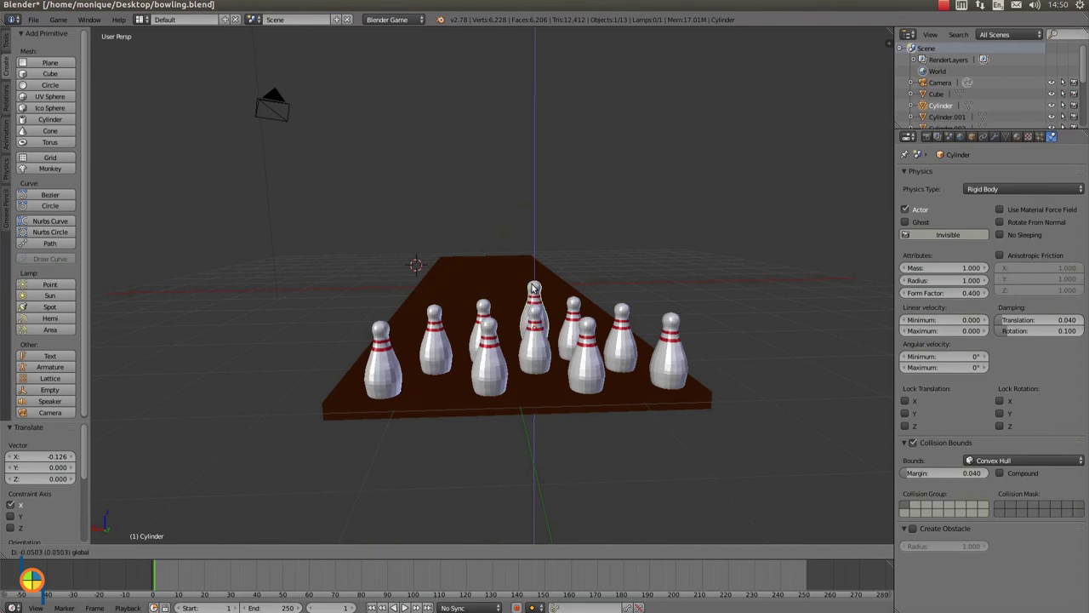
click(526, 305)
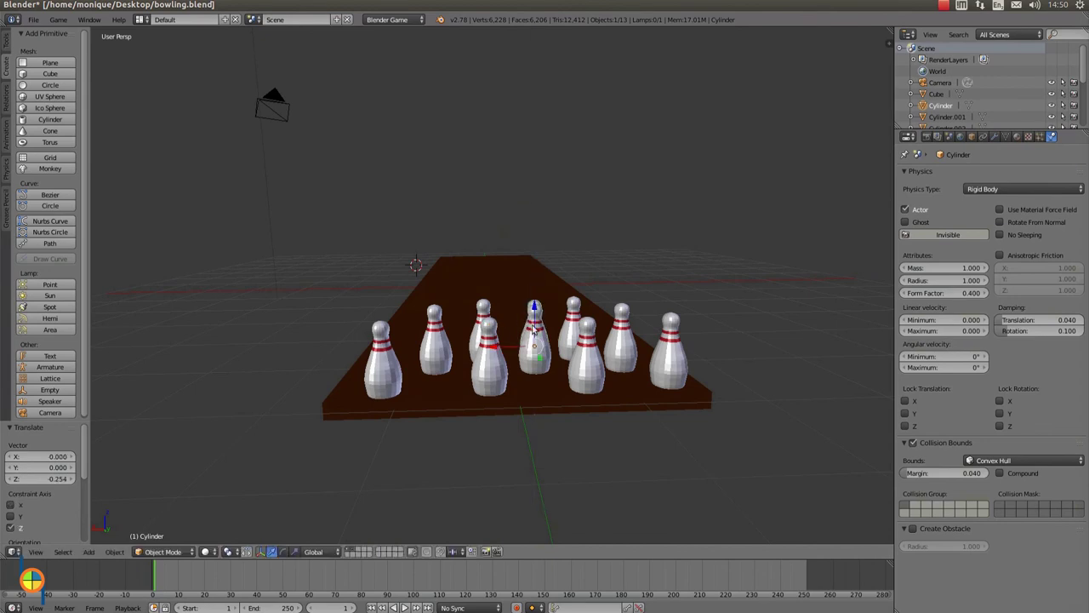
mouse_move(528, 310)
middle_down()
mouse_move(542, 337)
mouse_move(537, 358)
mouse_move(547, 356)
middle_up()
drag(567, 354, 566, 347)
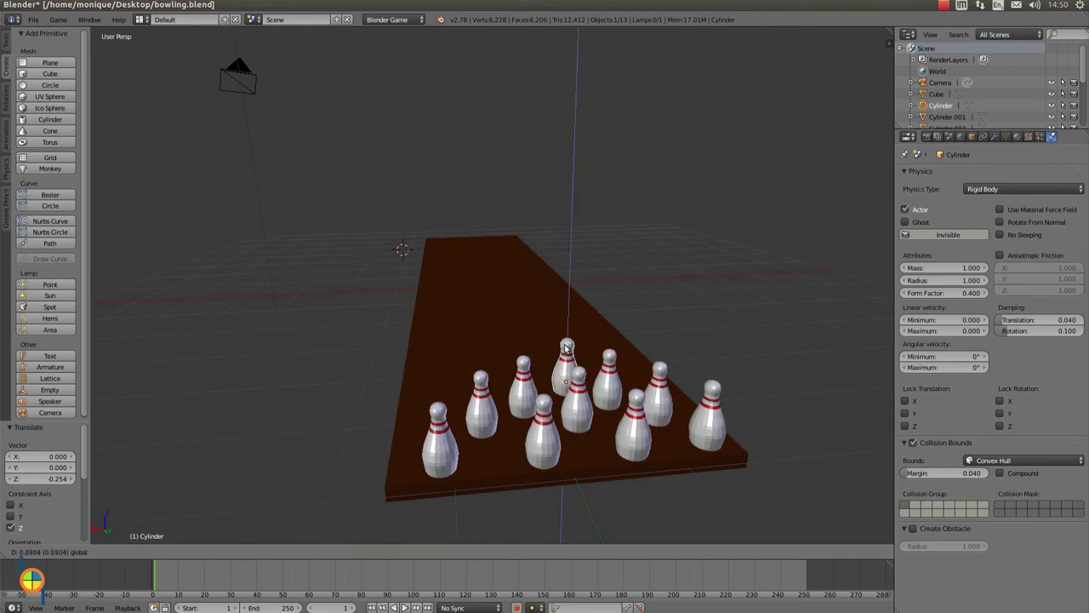
click(566, 347)
mouse_move(566, 349)
middle_down()
mouse_move(575, 402)
mouse_move(525, 400)
mouse_move(503, 416)
mouse_move(501, 404)
middle_up()
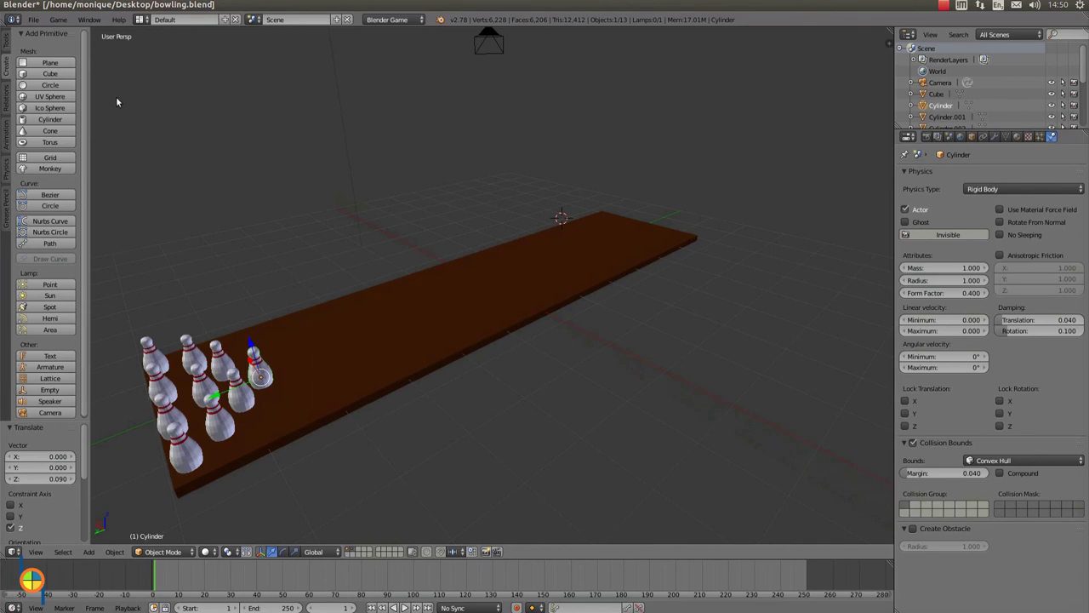
Save the scene to bowling.blend from the File menu.
click(34, 20)
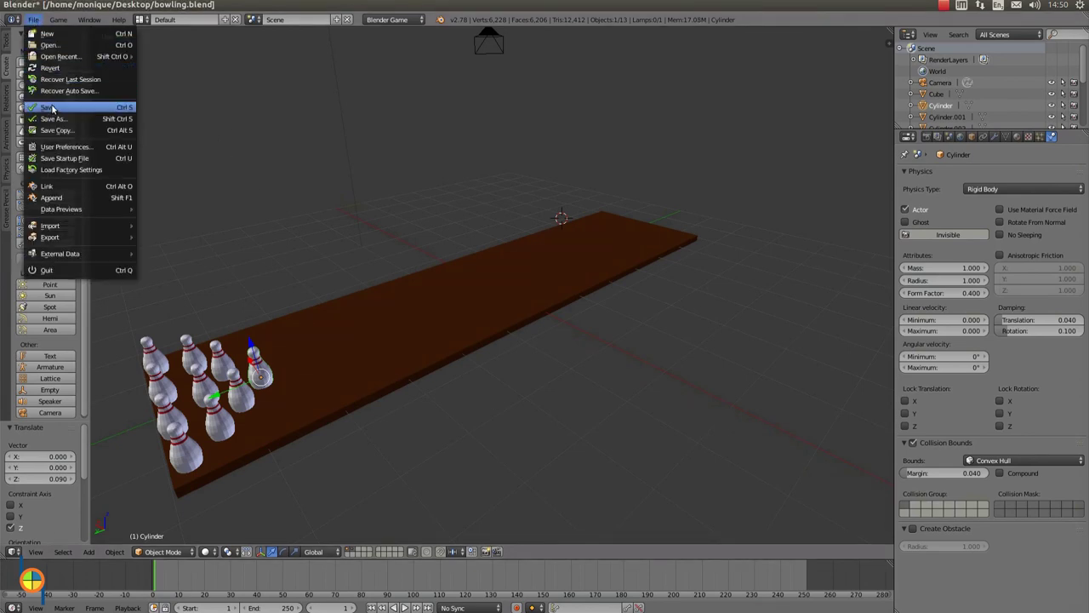
click(51, 108)
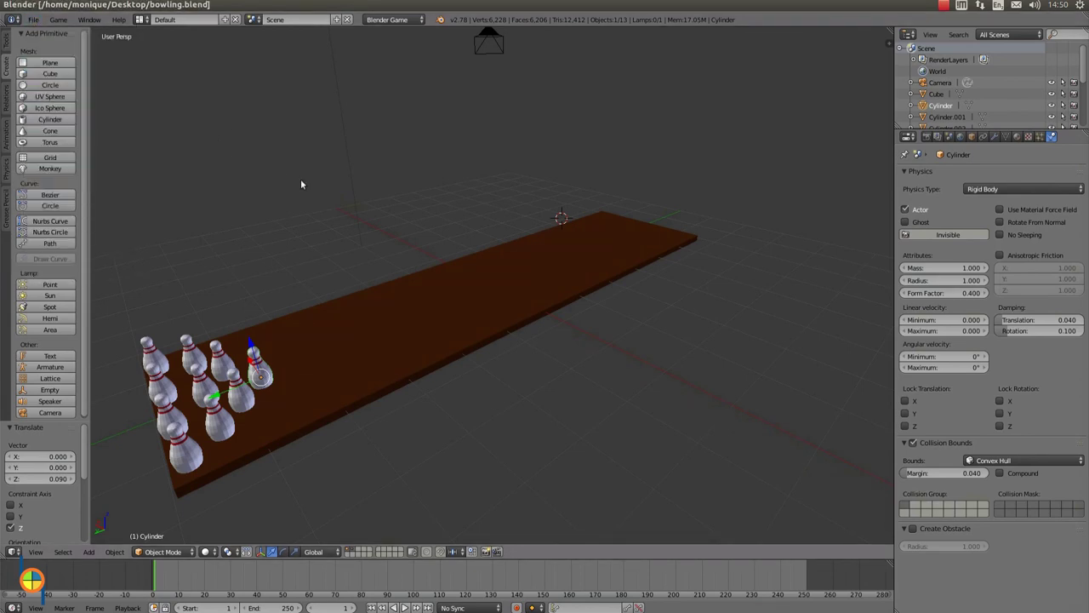